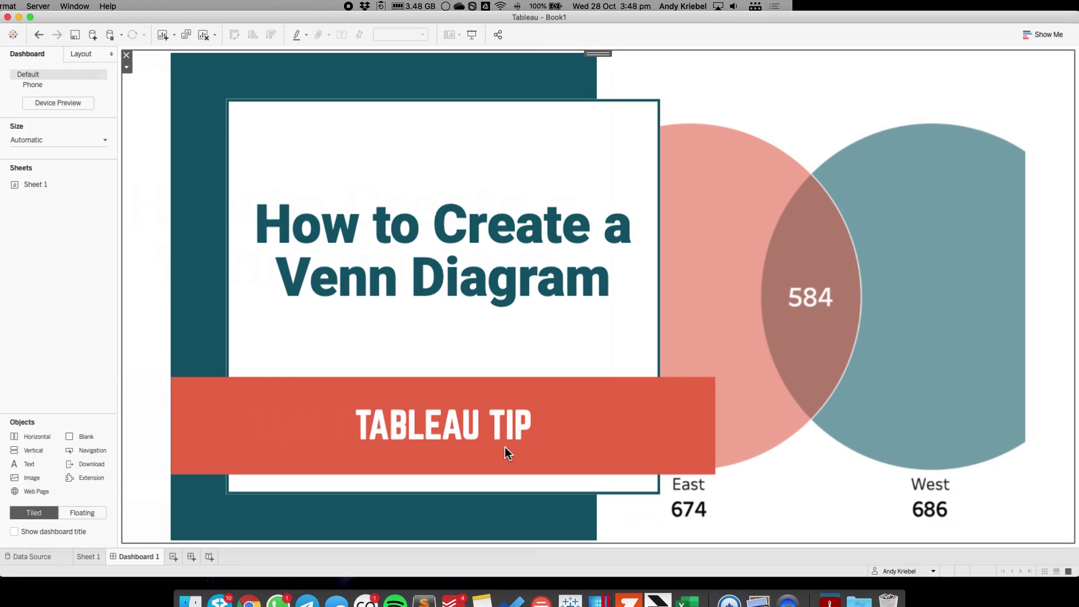
# Add a new blank worksheet, Sheet 2, to the Superstore 2020 workbook.
pyautogui.click(174, 552)
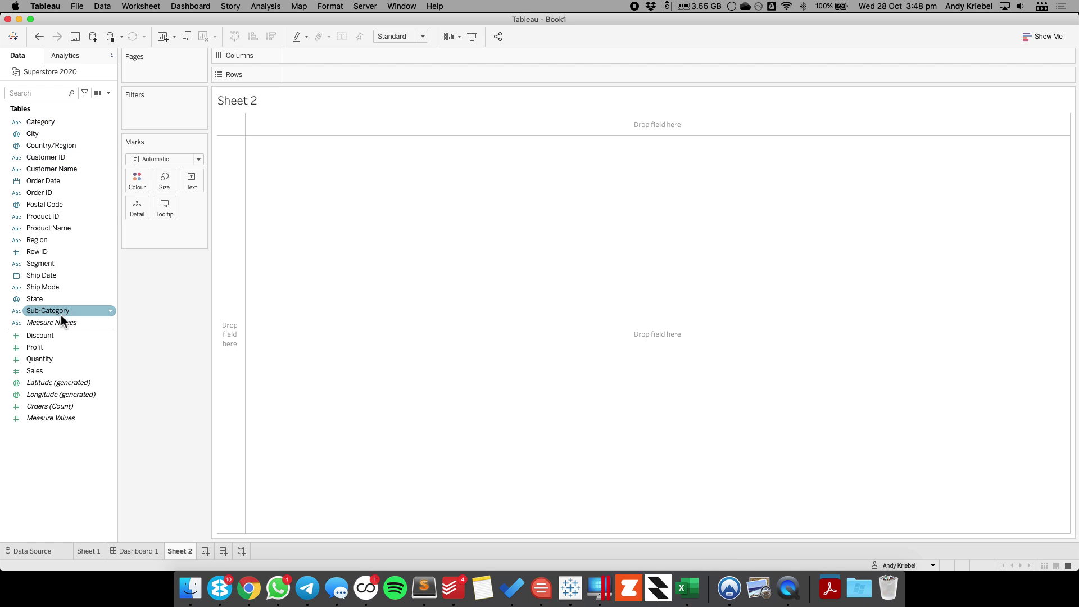
# Create a calculated field named Venn Placement beginning IF [Region]='East' THEN 1.
pyautogui.click(109, 94)
pyautogui.click(101, 101)
pyautogui.write('Ve')
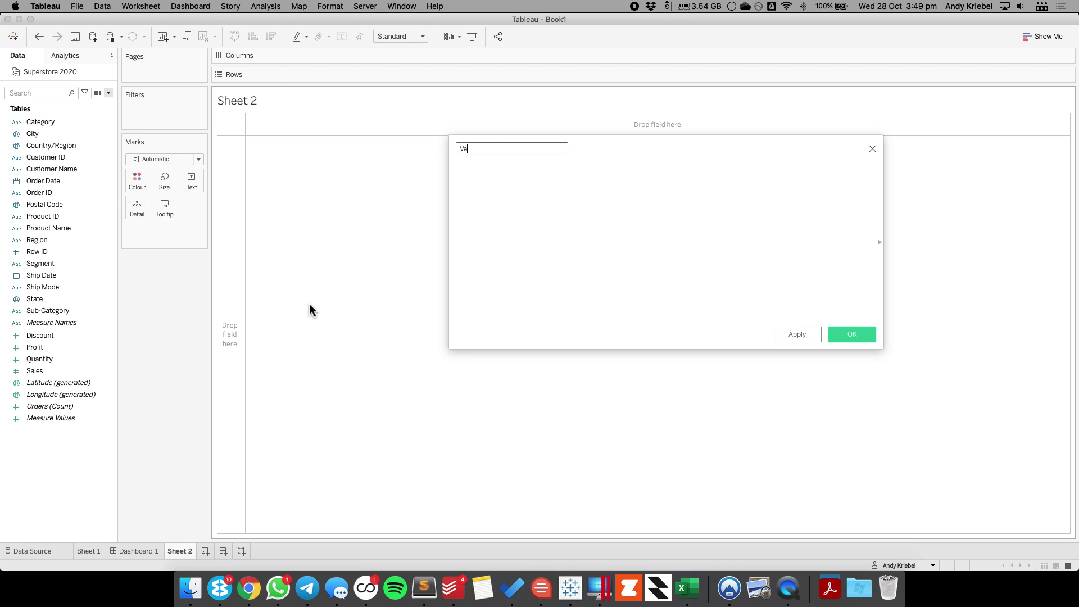
pyautogui.write('nn Placement')
pyautogui.press('Tab')
pyautogui.write('IF reg')
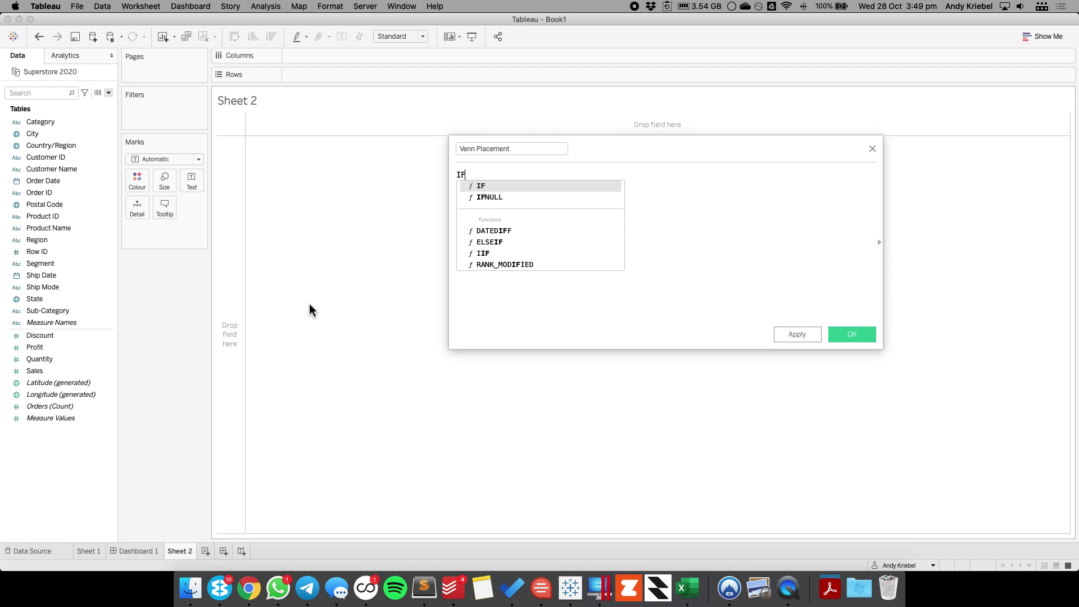
pyautogui.press('Down')
pyautogui.press('Down')
pyautogui.press('Down')
pyautogui.press('Down')
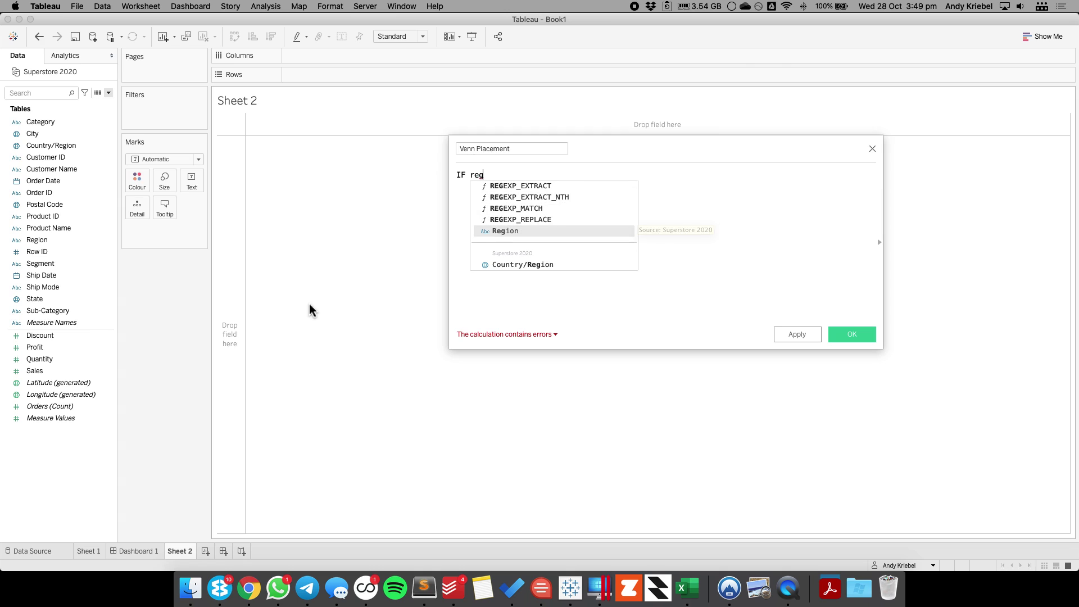
pyautogui.press('Return')
pyautogui.write("='East' THEN 1")
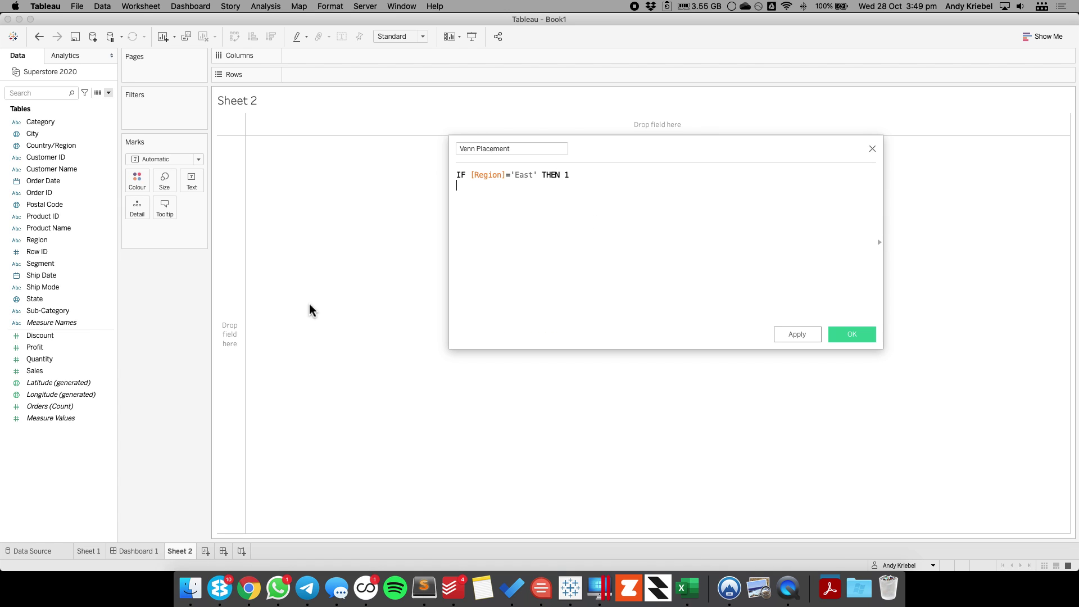
# Finish the formula with ELSEIF [Region]='West' THEN 2 END and save the field.
pyautogui.press('Return')
pyautogui.write('ELSEIF')
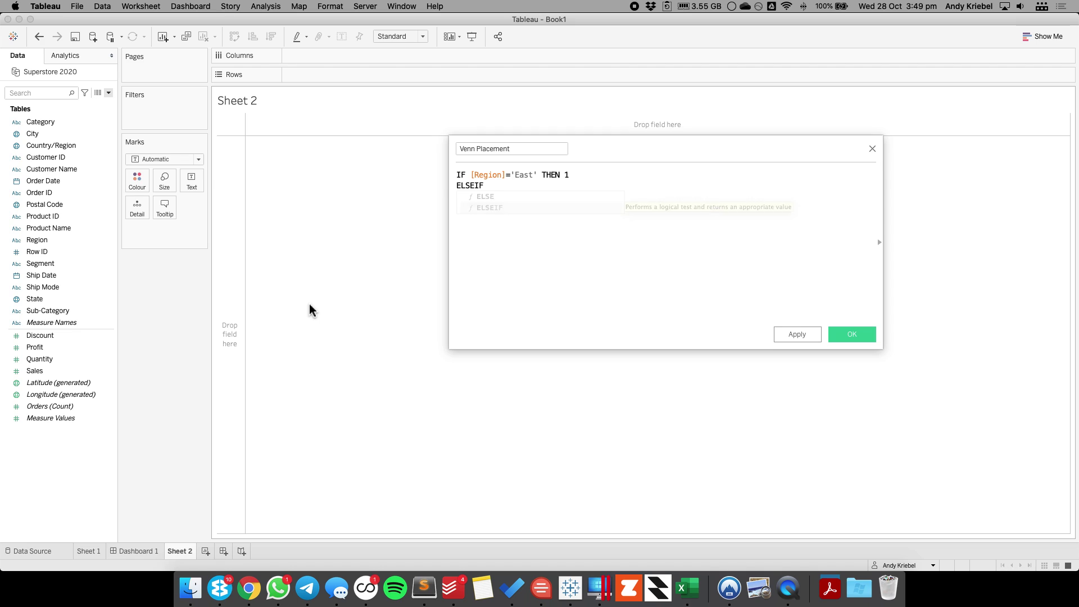
pyautogui.write(' [Region')
pyautogui.press('Return')
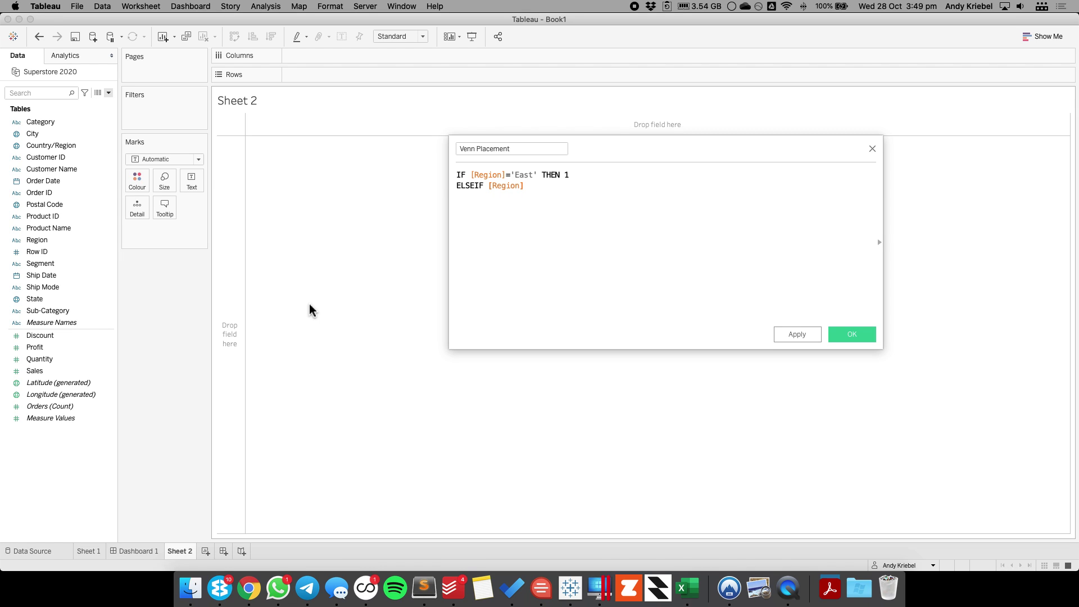
pyautogui.write("='West' THEN 2")
pyautogui.press('Return')
pyautogui.write('N')
pyautogui.press('BackSpace')
pyautogui.write('END')
pyautogui.click(852, 334)
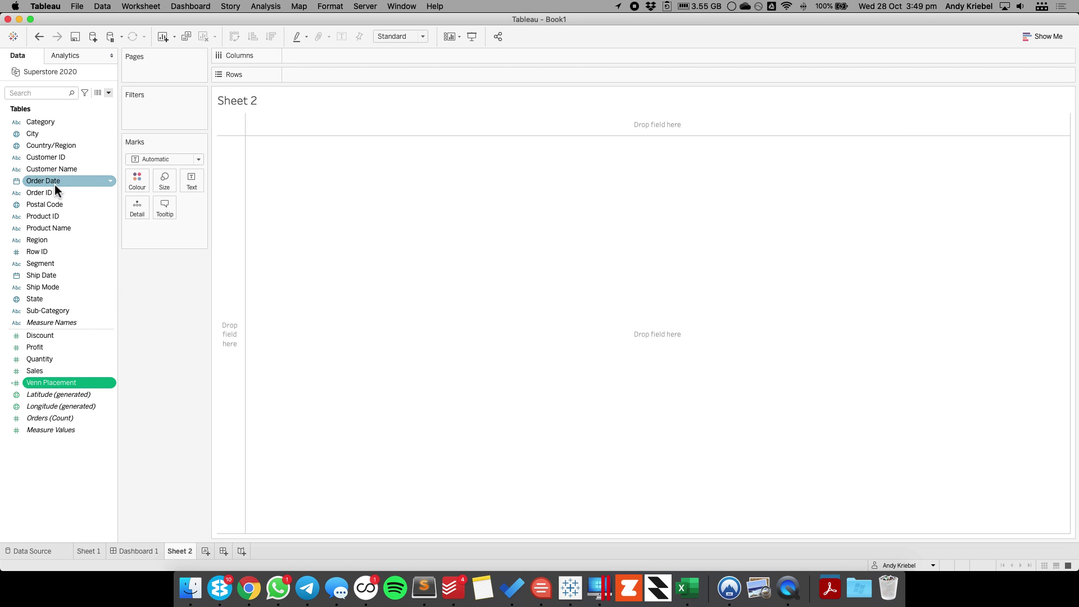
# Make Venn Placement a continuous dimension on Columns and filter out its null value.
pyautogui.moveTo(47, 383); pyautogui.dragTo(50, 268)
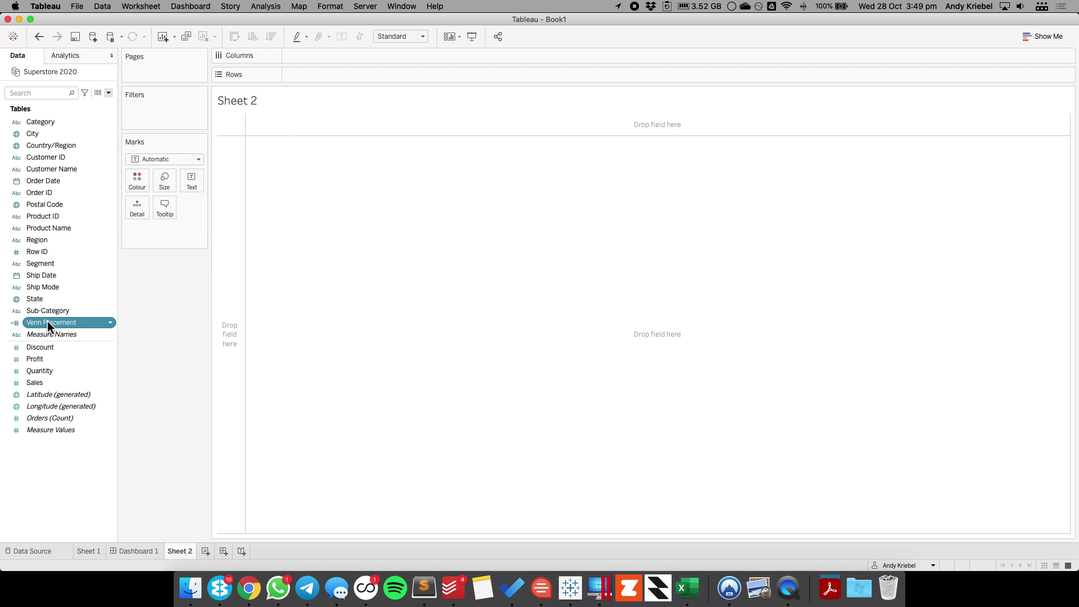
pyautogui.rightClick(48, 322)
pyautogui.click(83, 201)
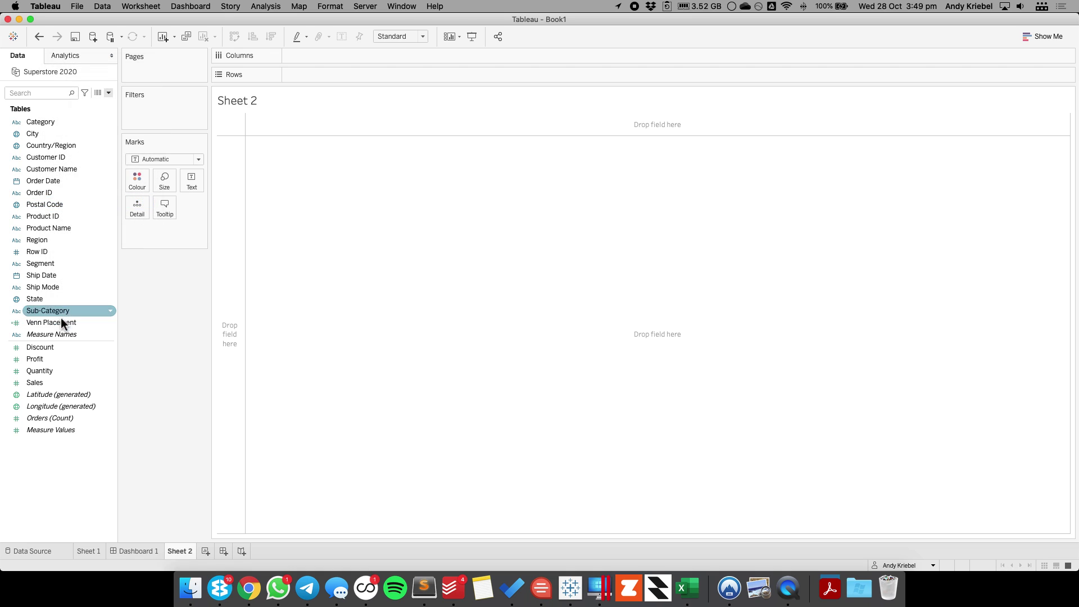
pyautogui.moveTo(60, 321); pyautogui.dragTo(347, 59)
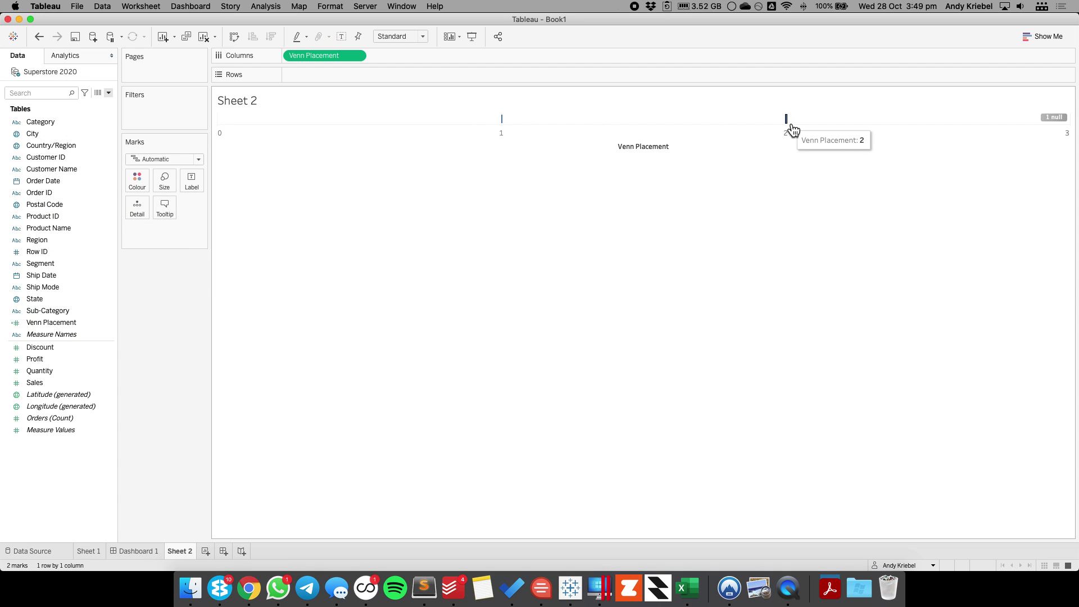
pyautogui.click(1053, 121)
pyautogui.click(1044, 123)
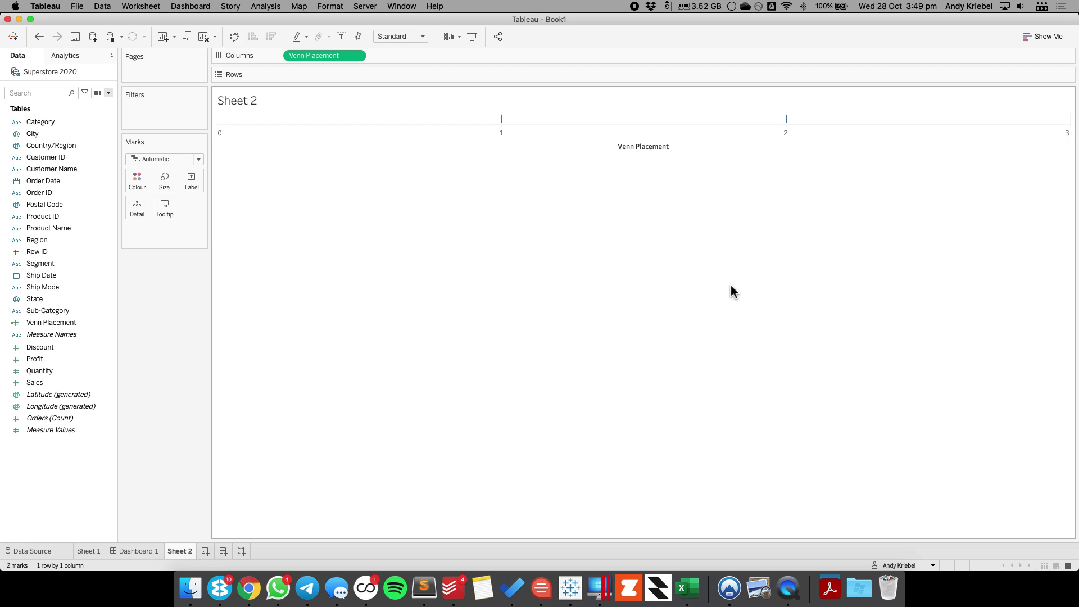
pyautogui.click(74, 263)
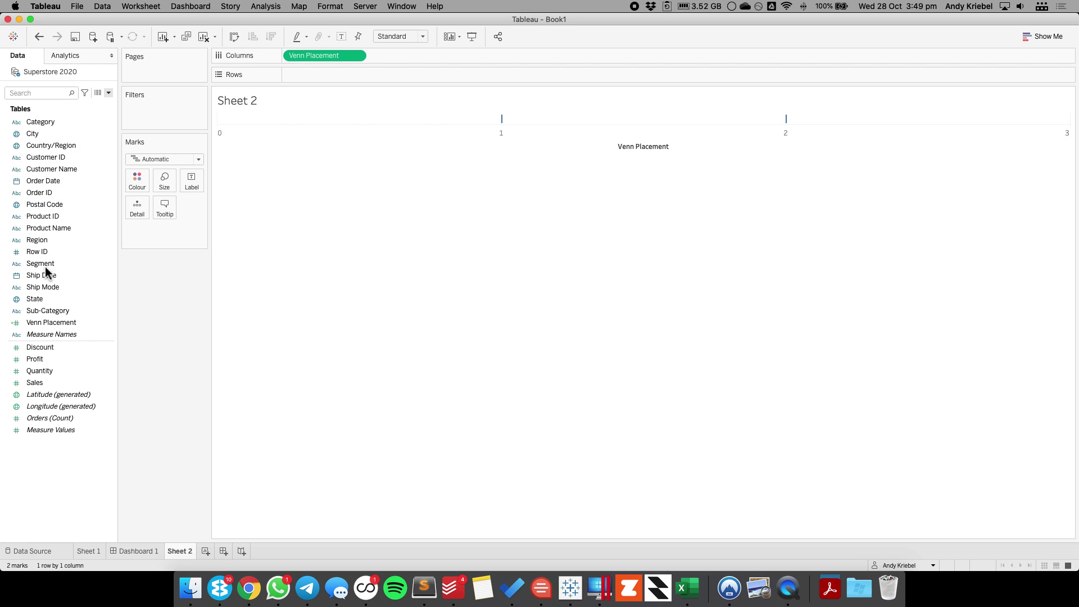
# Colour the marks by Region, switch them to Circle, and enlarge the view so circles grow.
pyautogui.moveTo(39, 240); pyautogui.dragTo(134, 184)
pyautogui.click(144, 158)
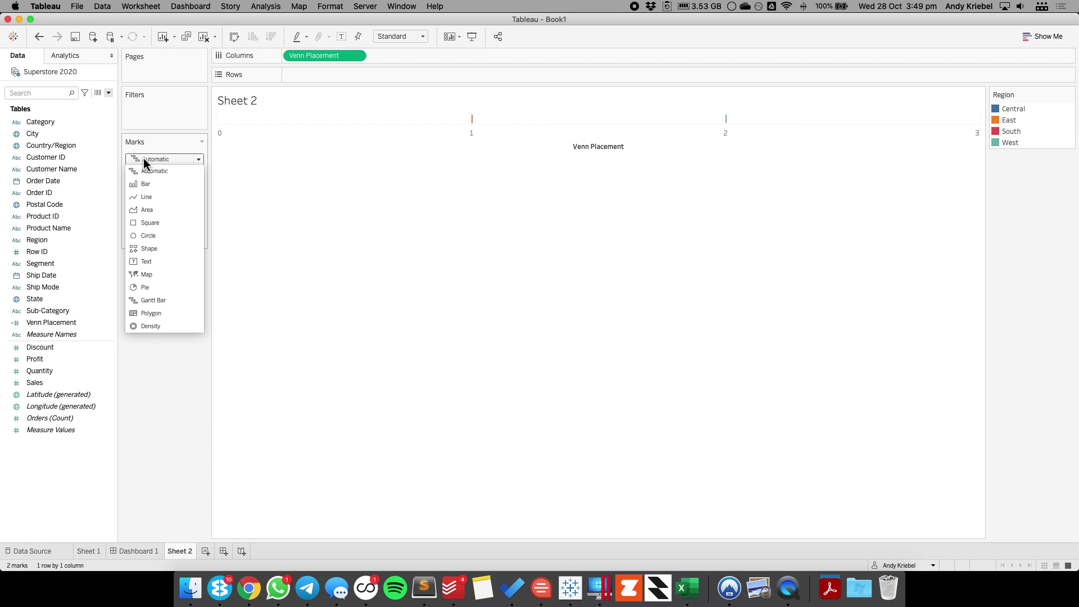
pyautogui.click(151, 237)
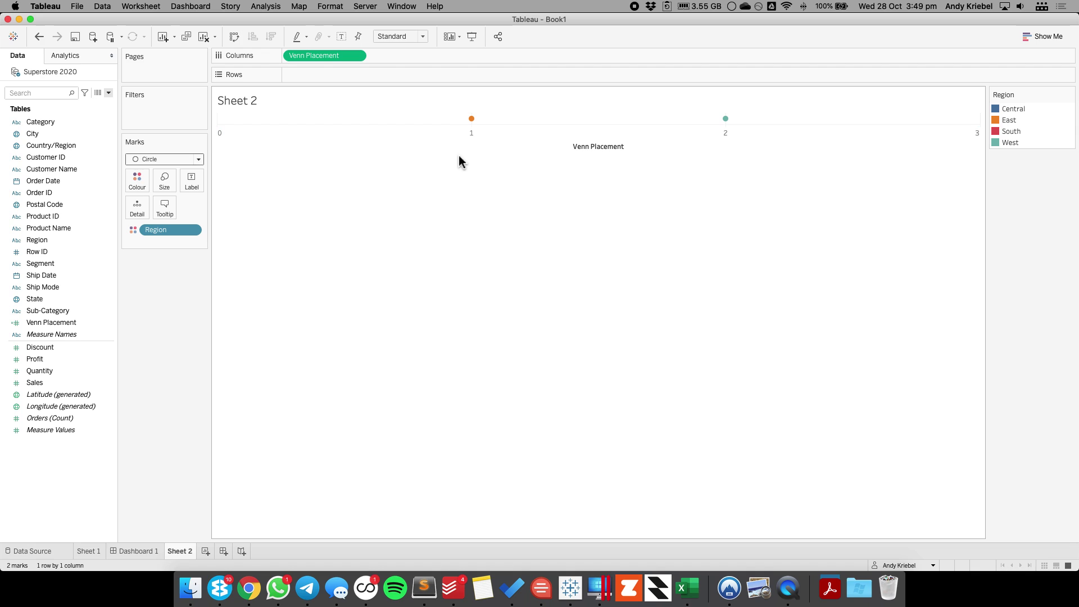
pyautogui.moveTo(460, 157); pyautogui.dragTo(463, 385)
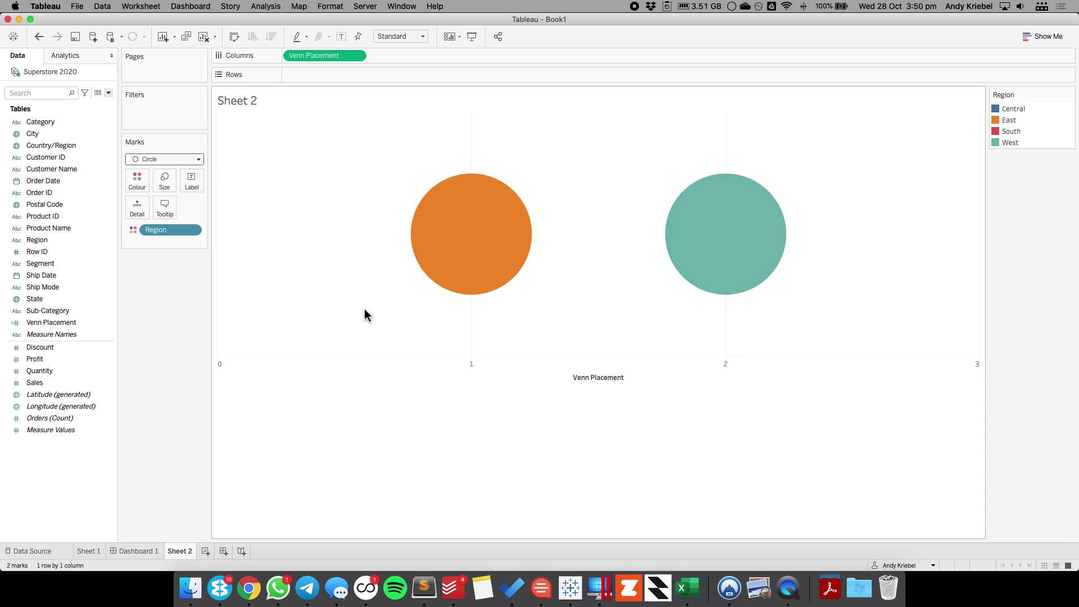
pyautogui.moveTo(467, 239)
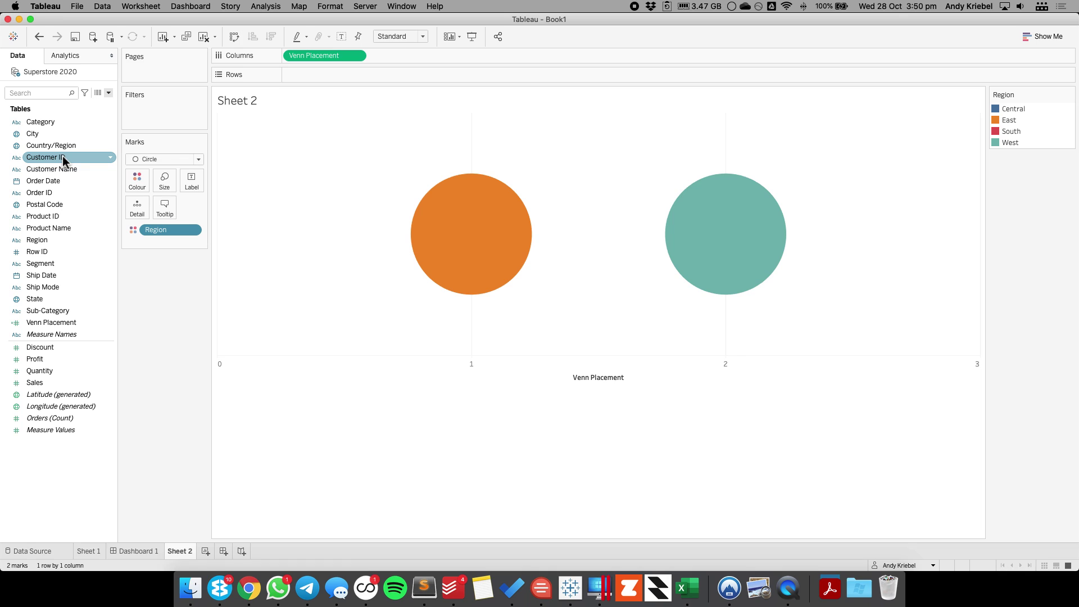
# Label the circles with the distinct count of Customer ID and the Region name.
pyautogui.moveTo(63, 156); pyautogui.dragTo(216, 197)
pyautogui.click(501, 308)
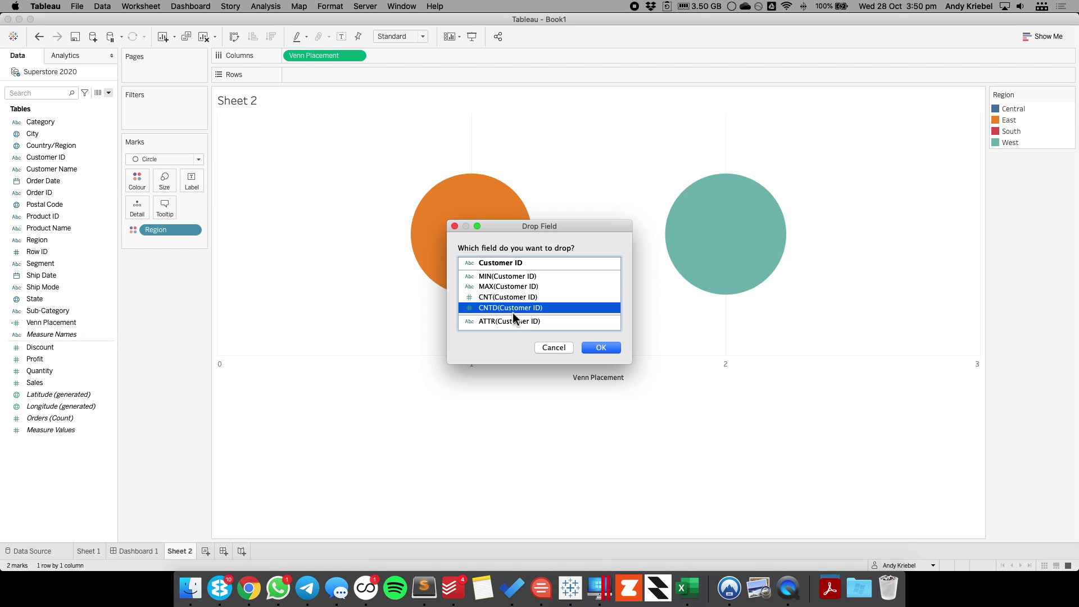
pyautogui.click(617, 349)
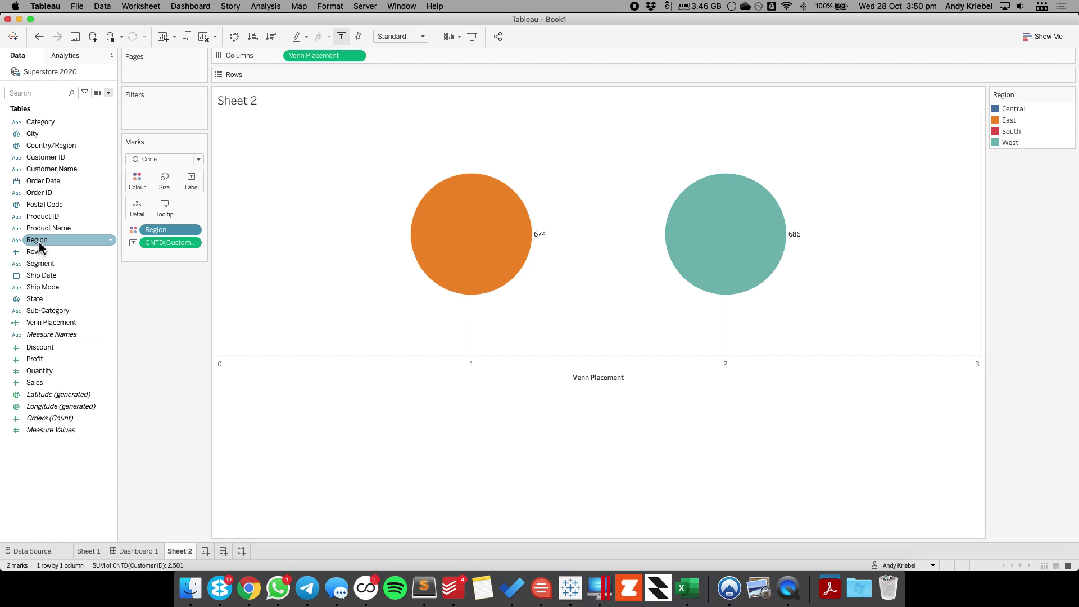
pyautogui.moveTo(38, 240); pyautogui.dragTo(186, 183)
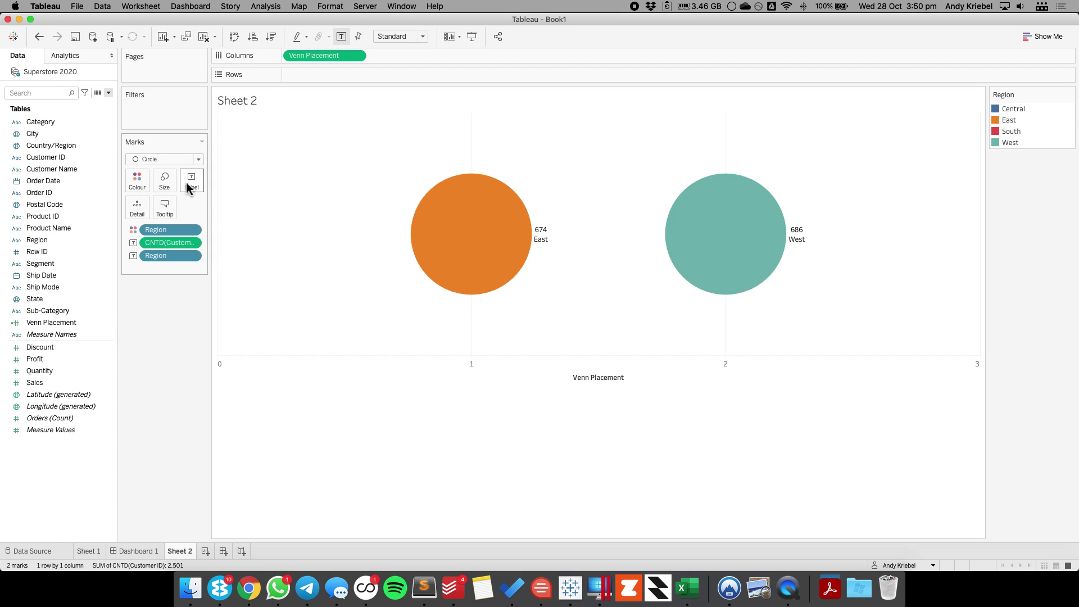
# Set the label's Region text to size 11 and the customer count to size 14.
pyautogui.click(187, 184)
pyautogui.click(299, 239)
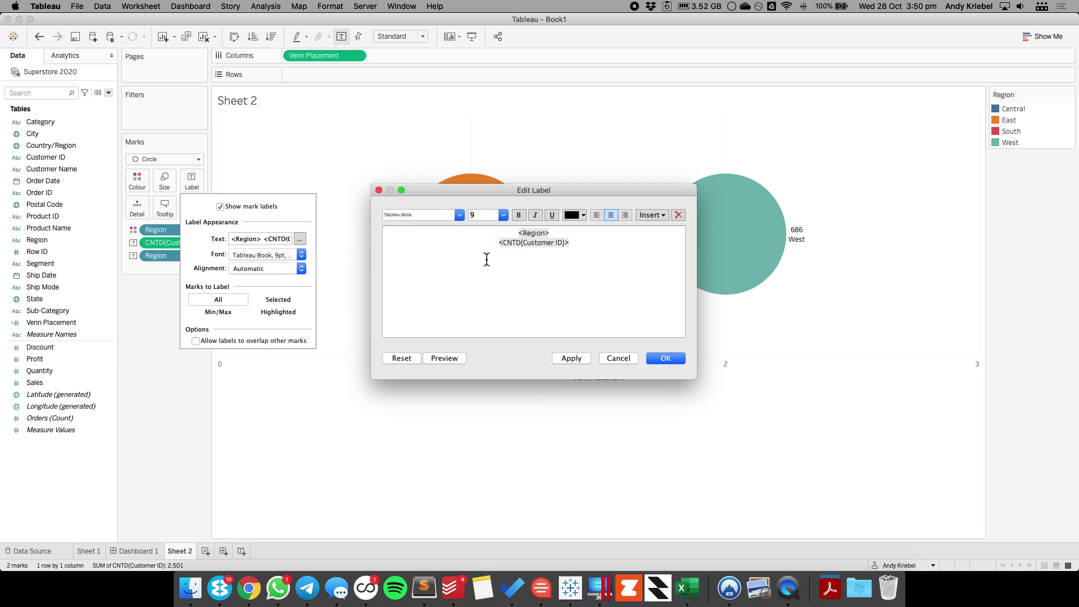
pyautogui.doubleClick(525, 233)
pyautogui.click(503, 215)
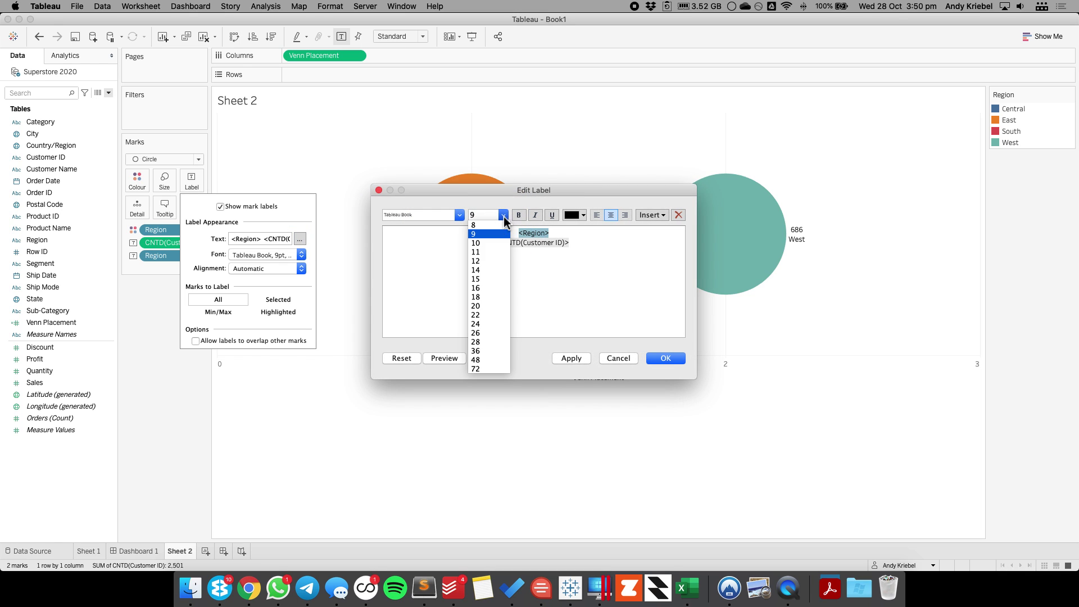
pyautogui.click(488, 252)
pyautogui.doubleClick(534, 244)
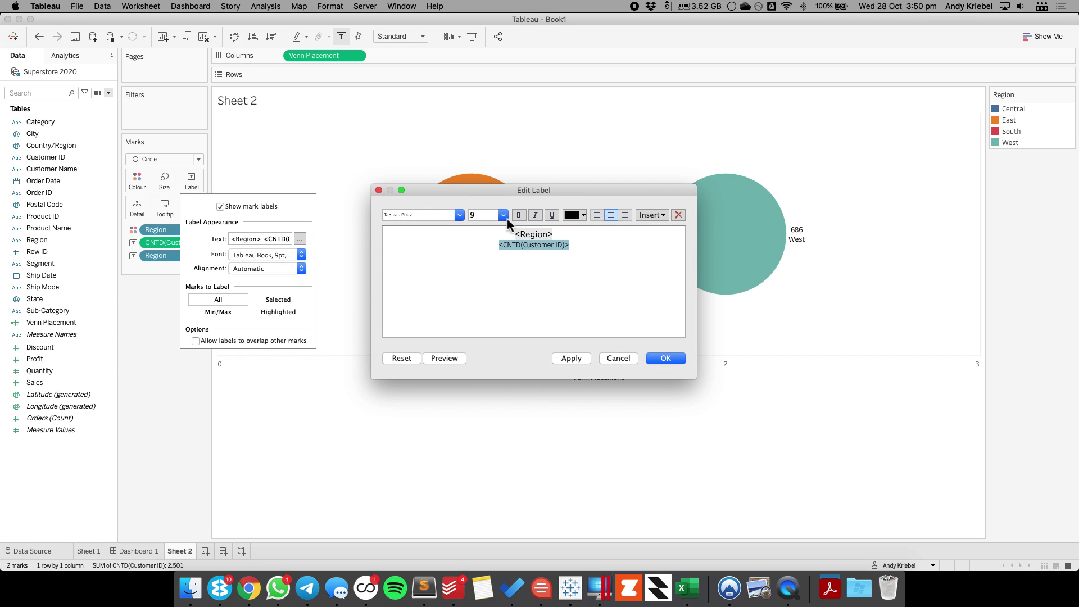
pyautogui.click(503, 215)
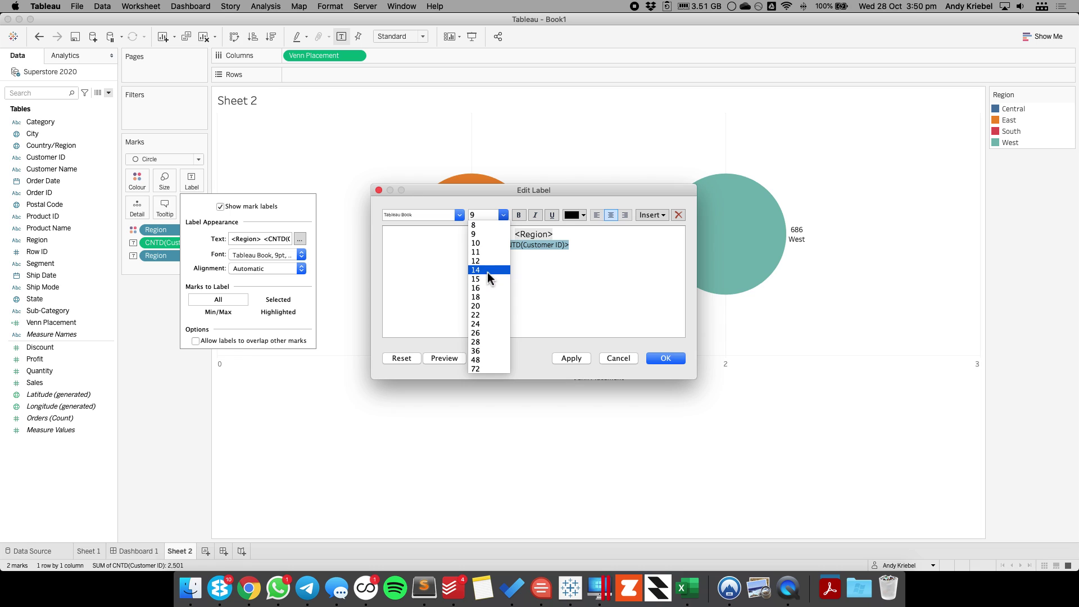
pyautogui.click(487, 270)
pyautogui.click(661, 358)
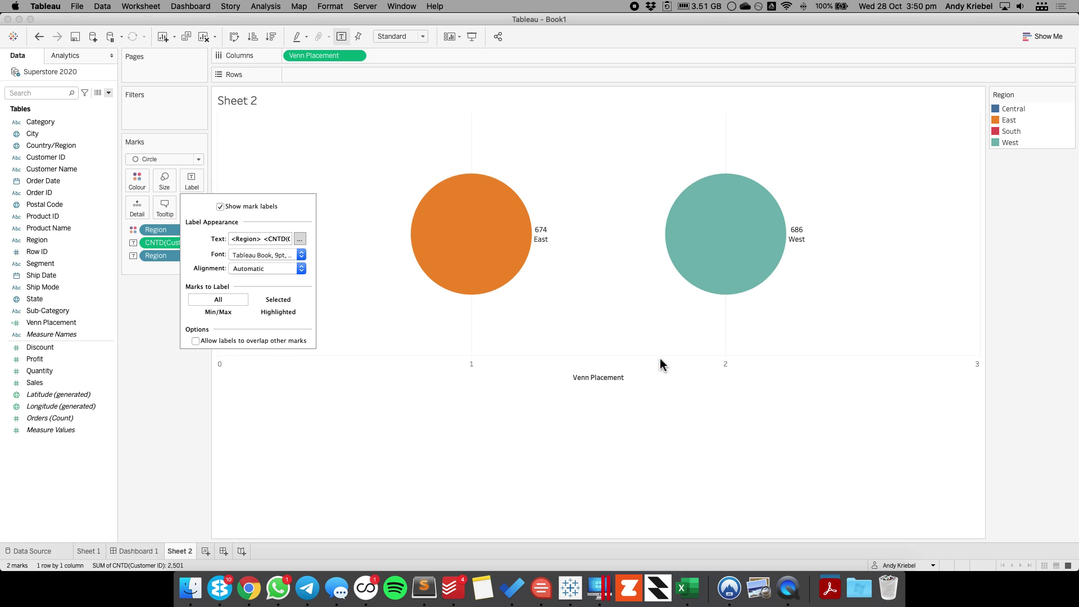
# Align the labels to bottom centre under the circles.
pyautogui.click(260, 272)
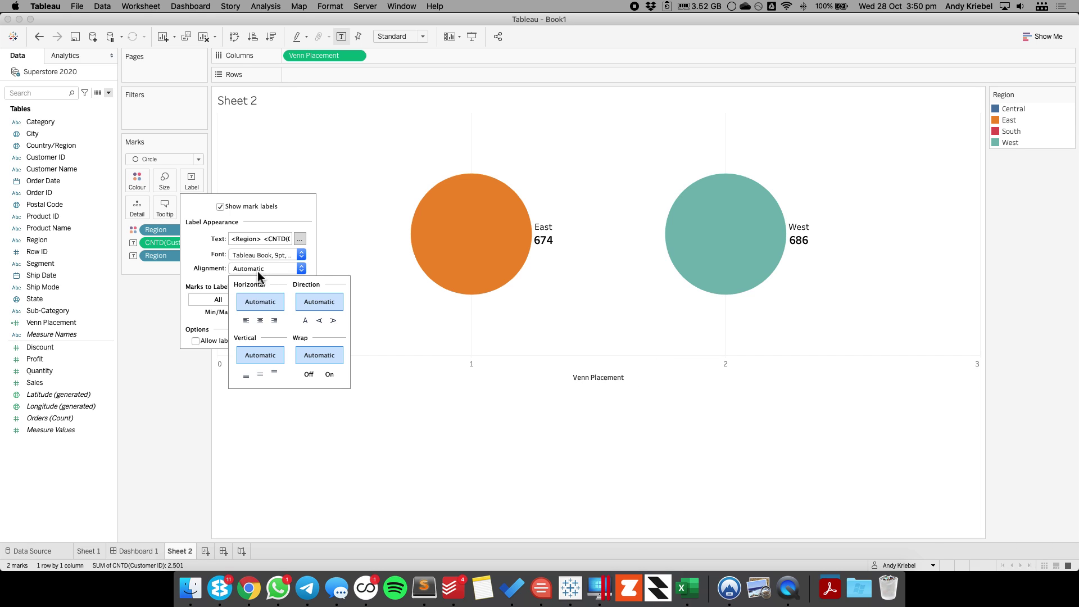
pyautogui.click(260, 320)
pyautogui.click(246, 375)
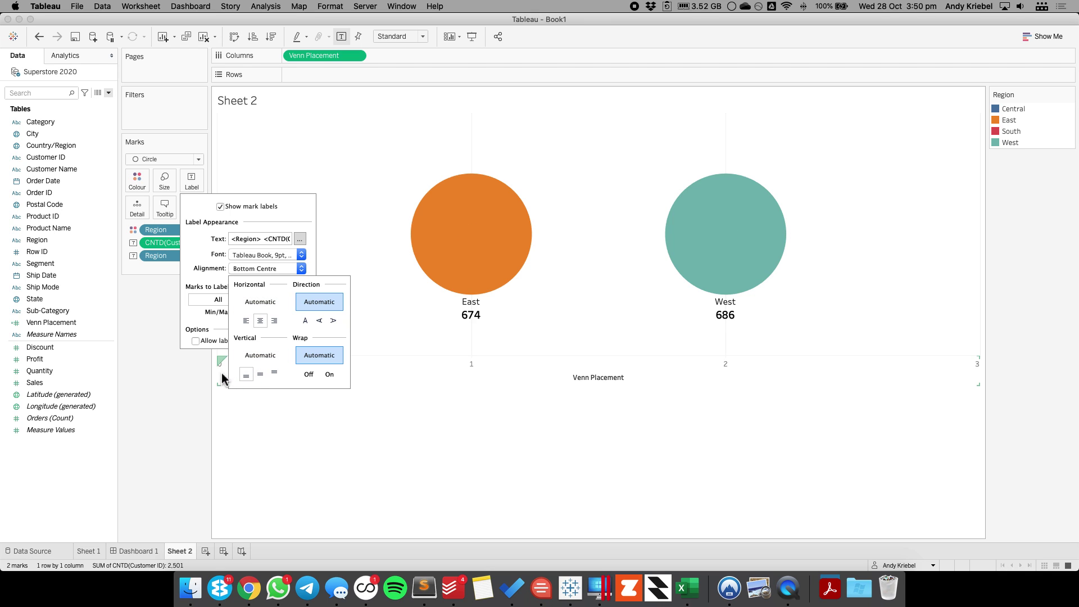
pyautogui.click(172, 377)
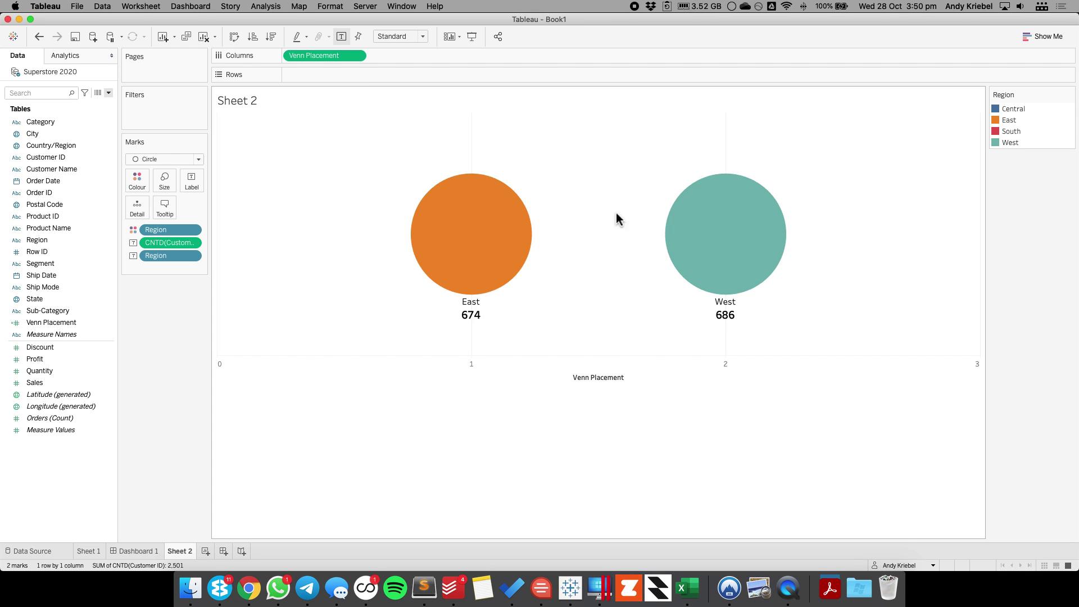
# Add an ad-hoc AVG(0) calculation beside Venn Placement on Columns as a second axis.
pyautogui.doubleClick(423, 56)
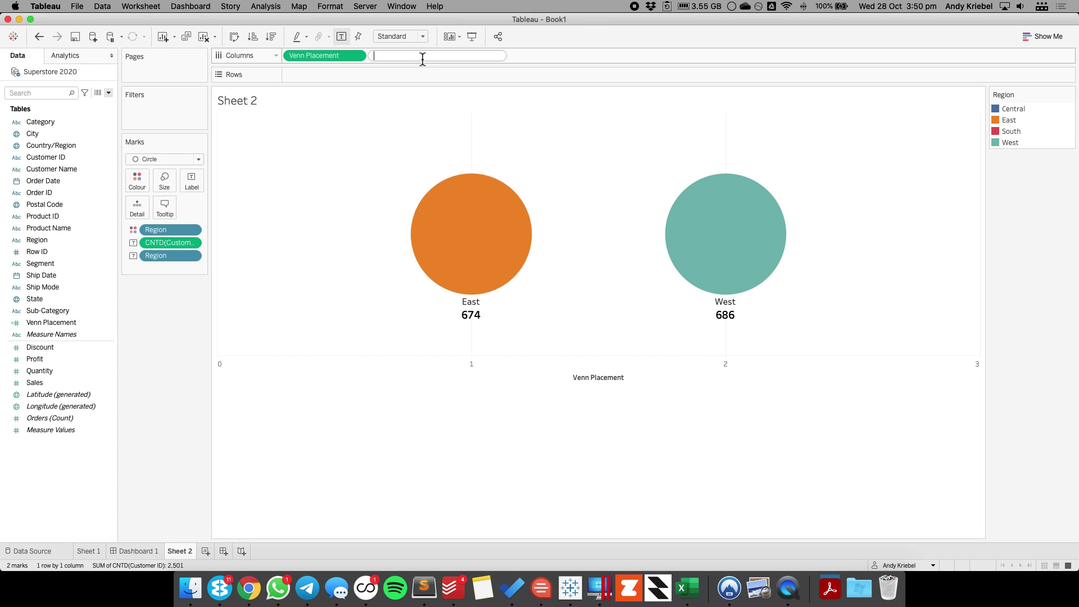
pyautogui.write('AVG(0)')
pyautogui.press('Return')
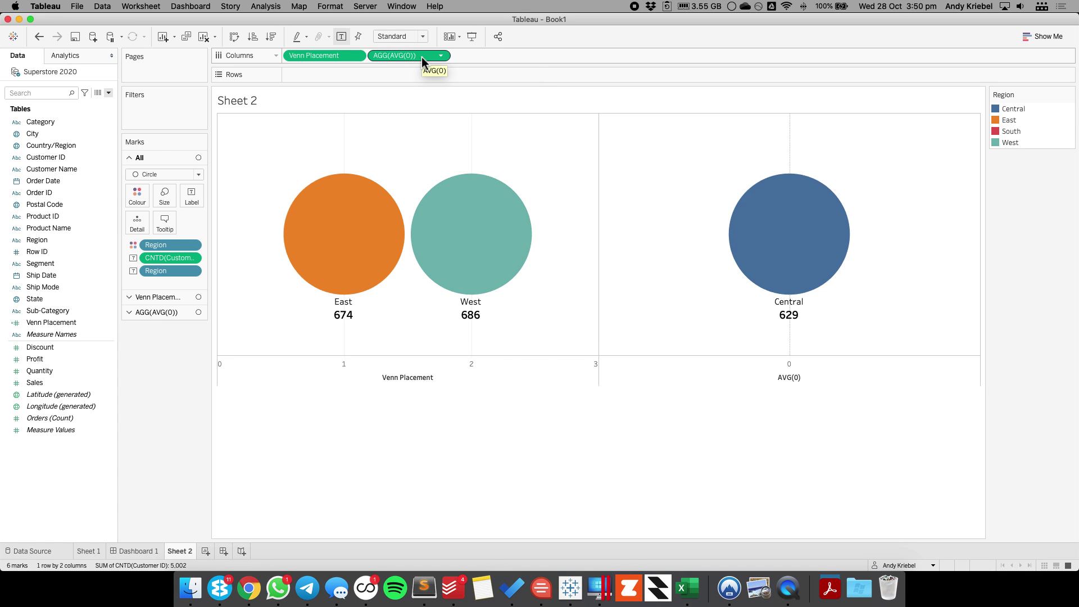
# Change the second-axis marks to Text and remove their Region and CNTD fields.
pyautogui.click(159, 312)
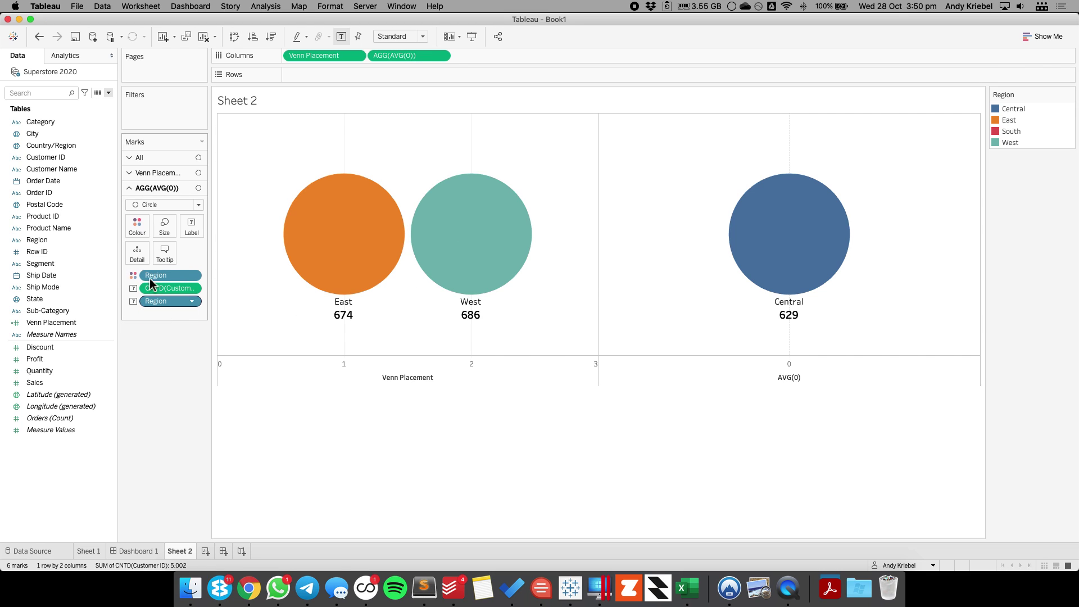
pyautogui.click(148, 205)
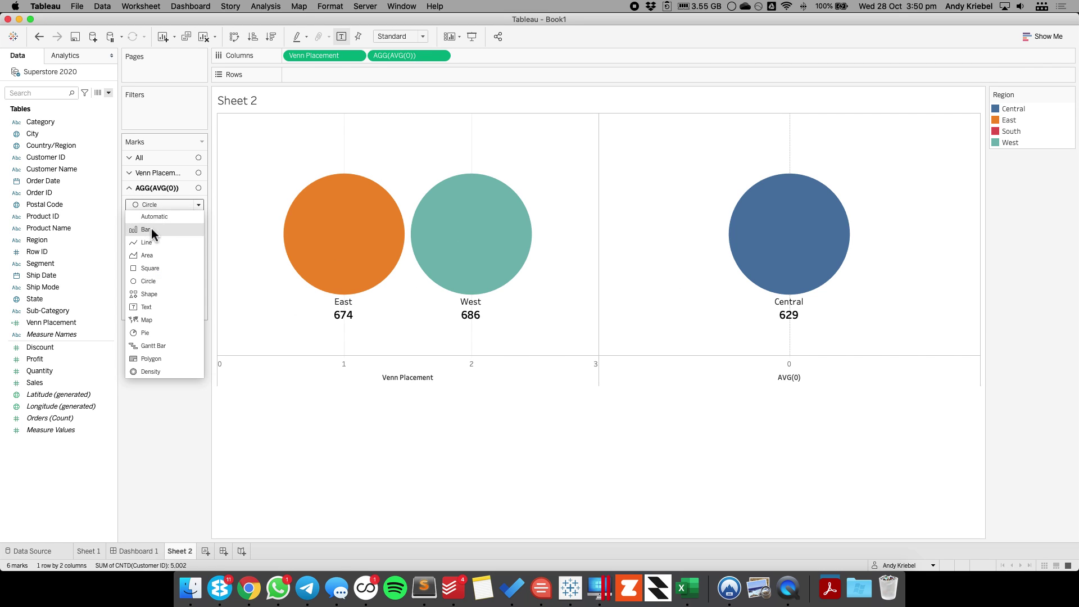
pyautogui.click(149, 305)
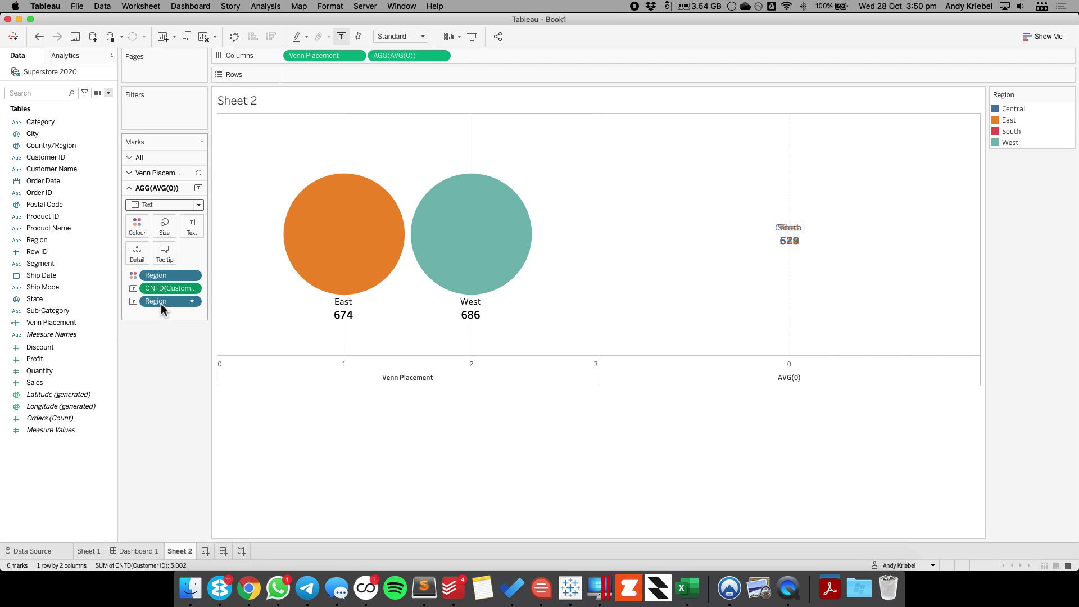
pyautogui.press('Delete')
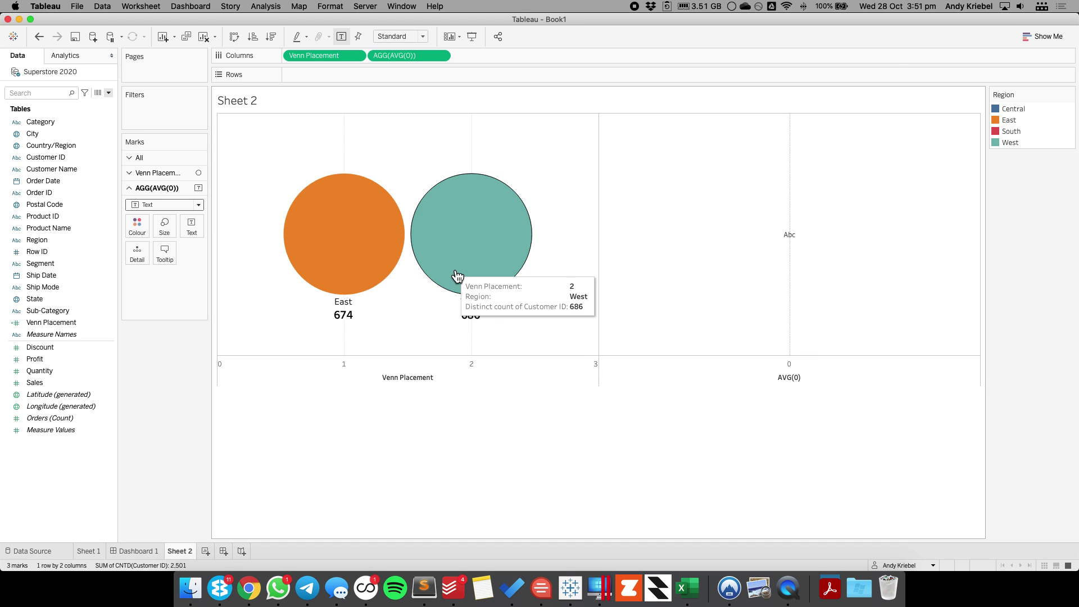
pyautogui.click(99, 549)
# List Customer IDs as rows and filter Region to East and West.
pyautogui.moveTo(59, 157); pyautogui.dragTo(233, 226)
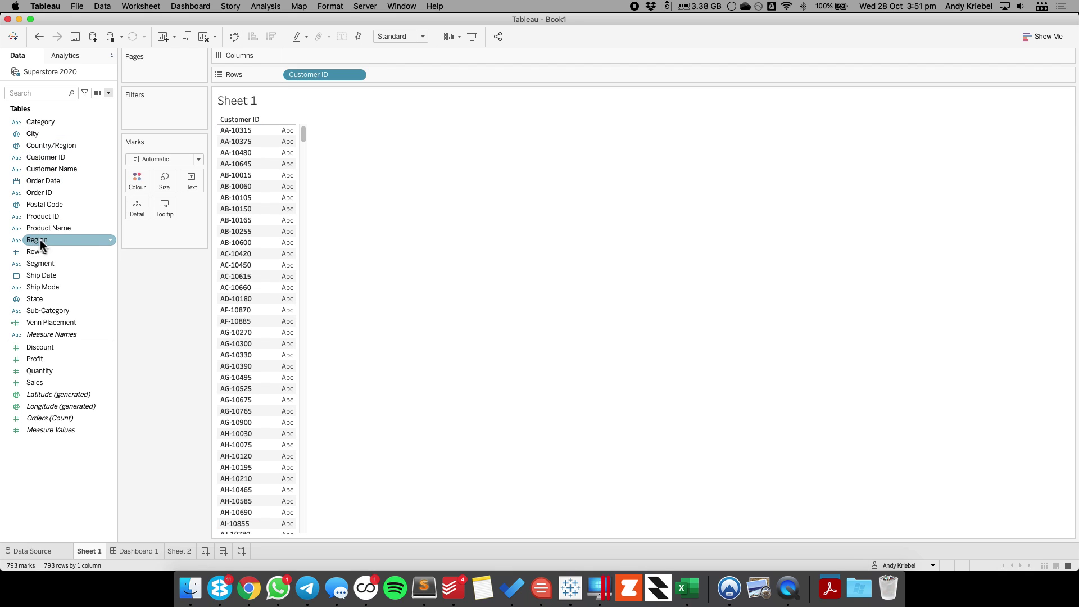
pyautogui.moveTo(40, 240); pyautogui.dragTo(157, 112)
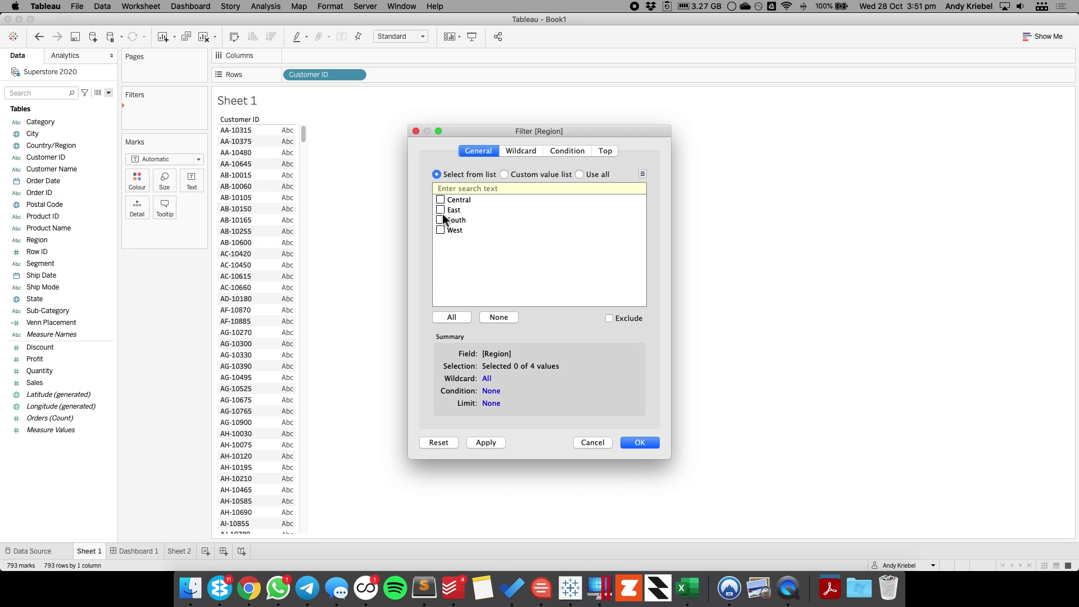
pyautogui.click(441, 210)
pyautogui.click(640, 442)
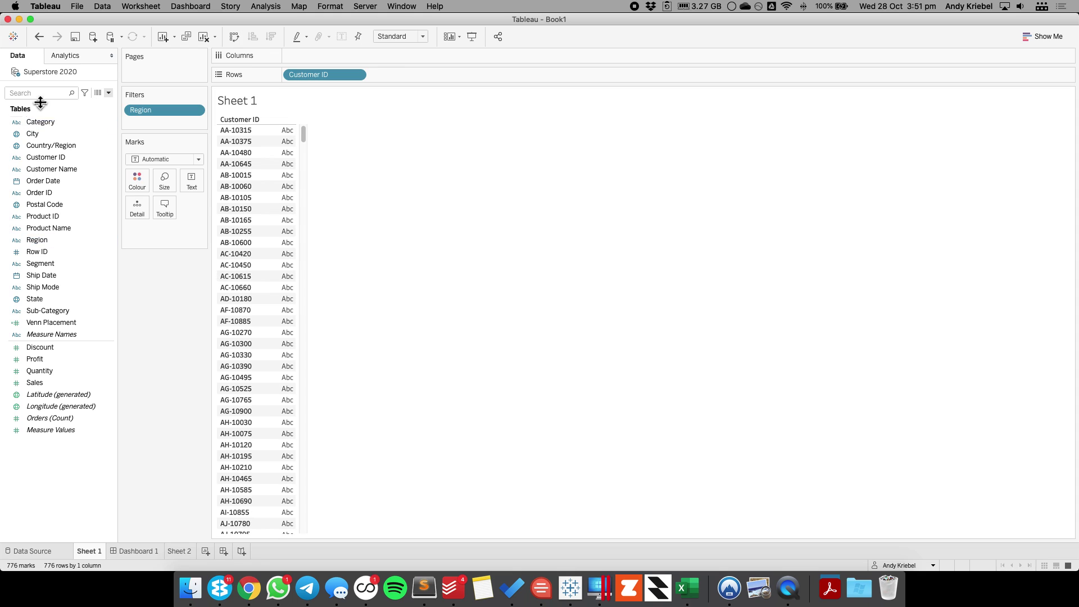
# Split the table into Region columns and show SUM(Discount) values.
pyautogui.moveTo(37, 239); pyautogui.dragTo(321, 56)
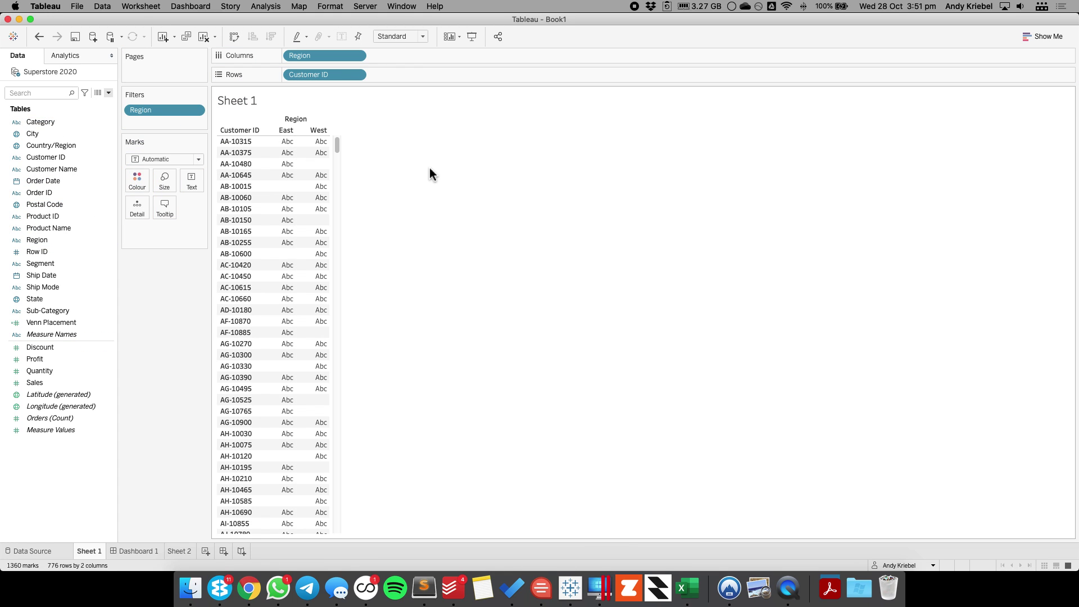
pyautogui.click(71, 349)
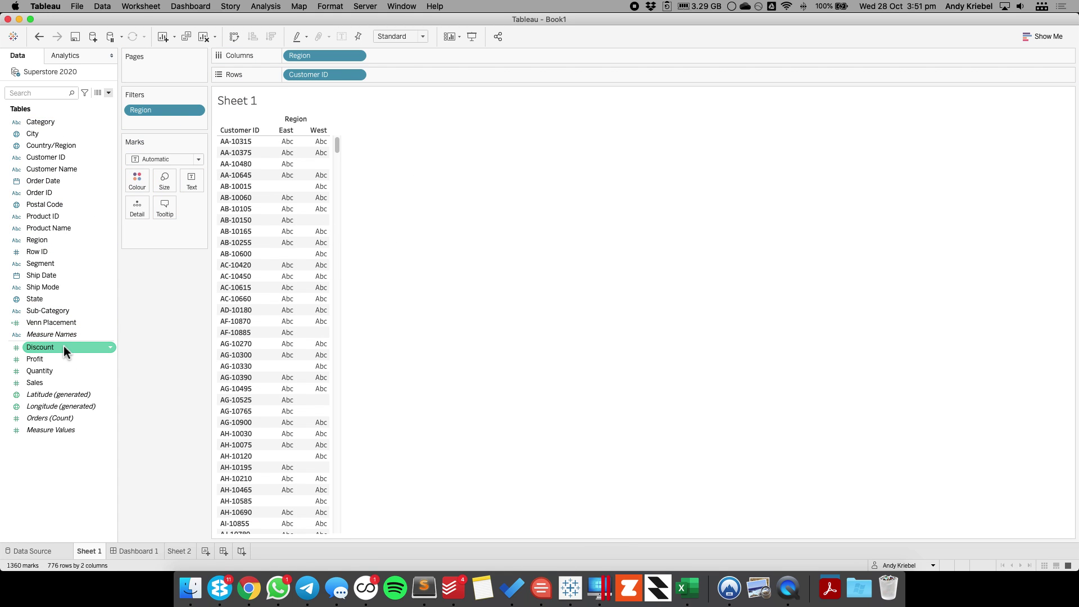
pyautogui.moveTo(63, 346); pyautogui.dragTo(337, 289)
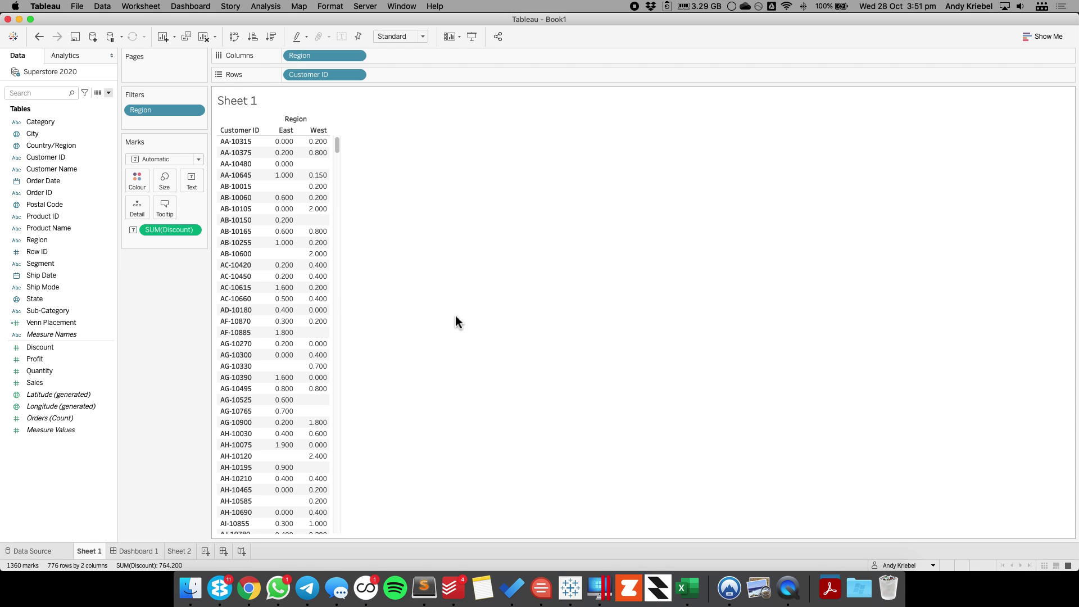
pyautogui.moveTo(292, 147)
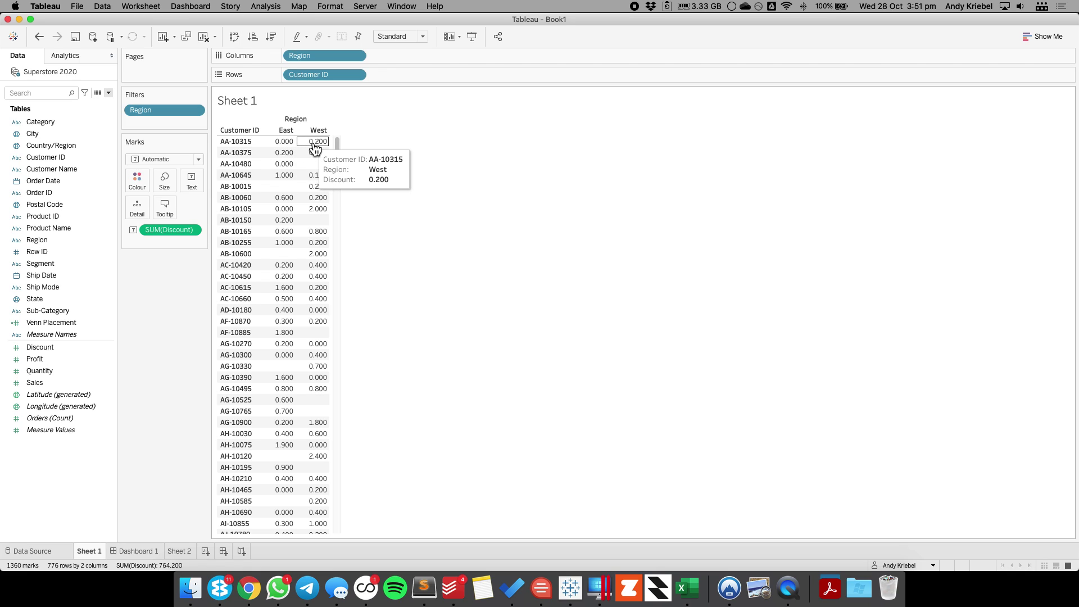
# Create Combined Purchases as {FIXED [Customer ID] : SUM(IF [Region]='East' THEN 1 END)} > 0 and apply.
pyautogui.rightClick(56, 470)
pyautogui.click(109, 352)
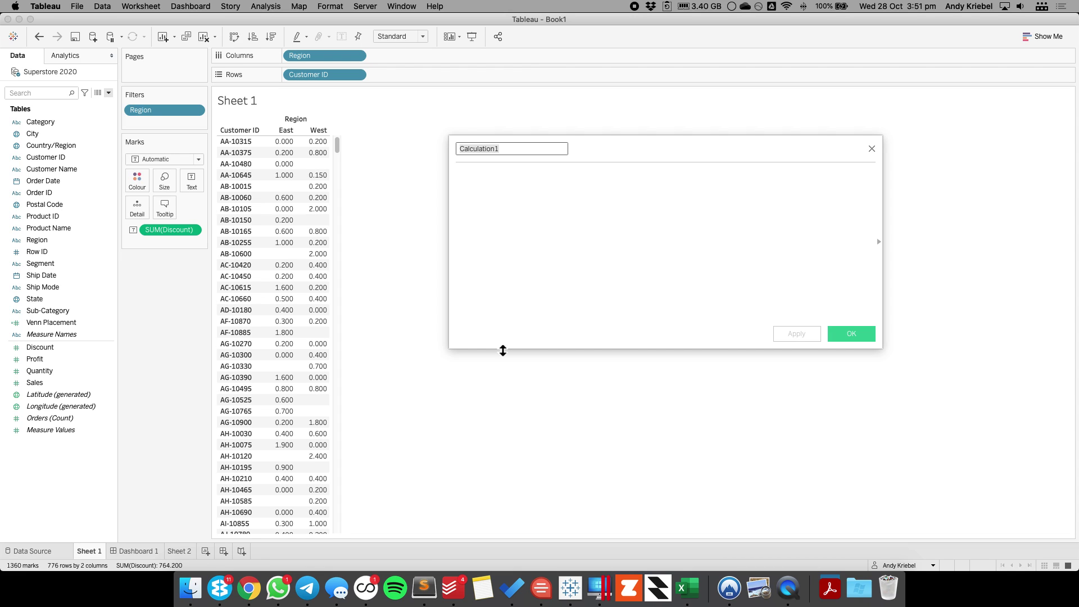
pyautogui.write('Combined')
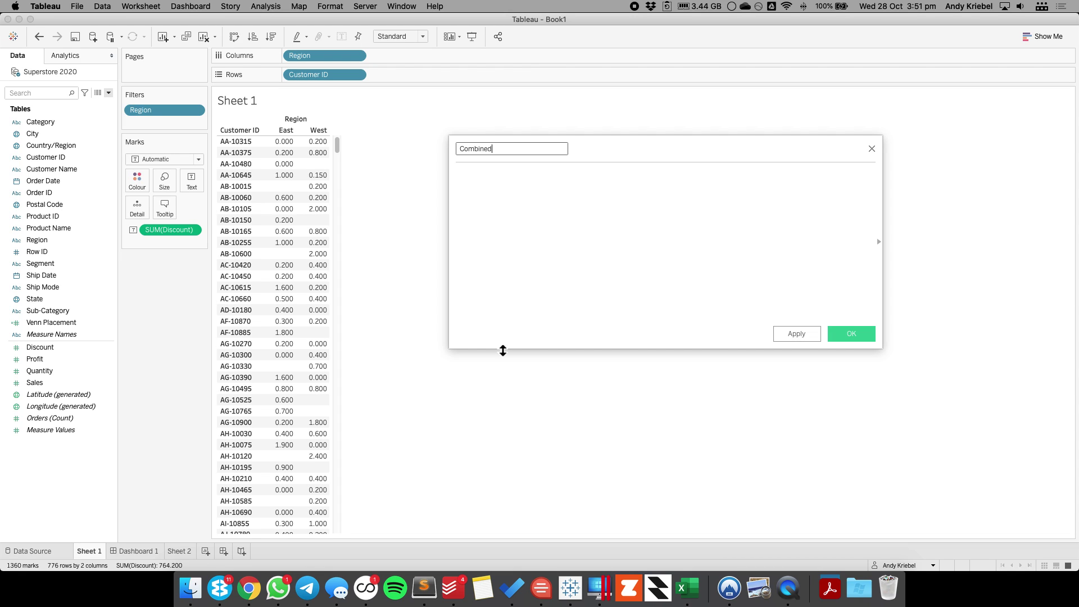
pyautogui.write(' Purchases')
pyautogui.press('Tab')
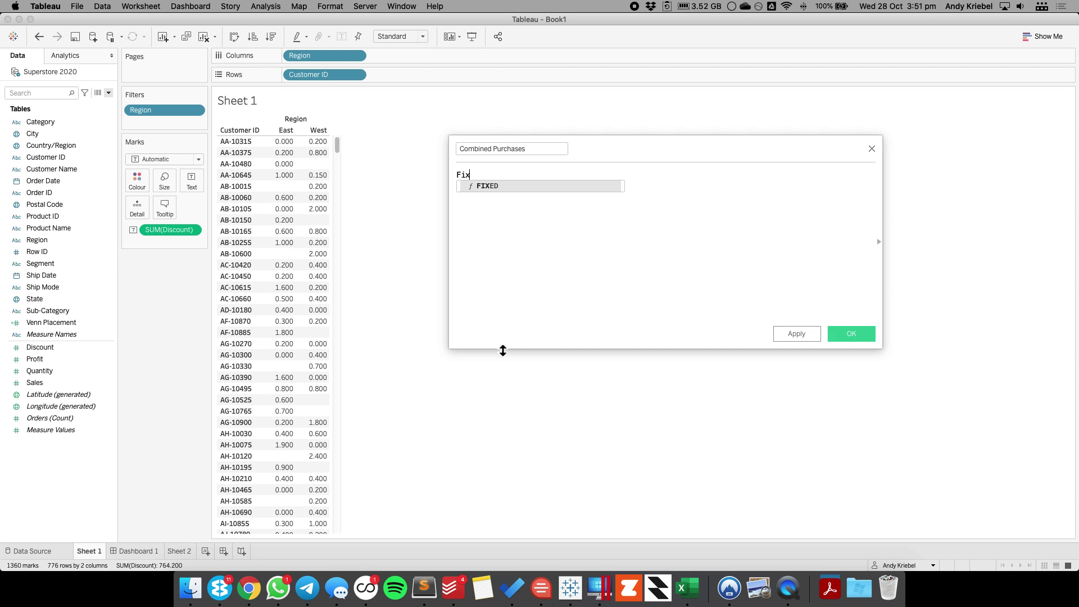
pyautogui.press('Return')
pyautogui.write('cust')
pyautogui.press('Return')
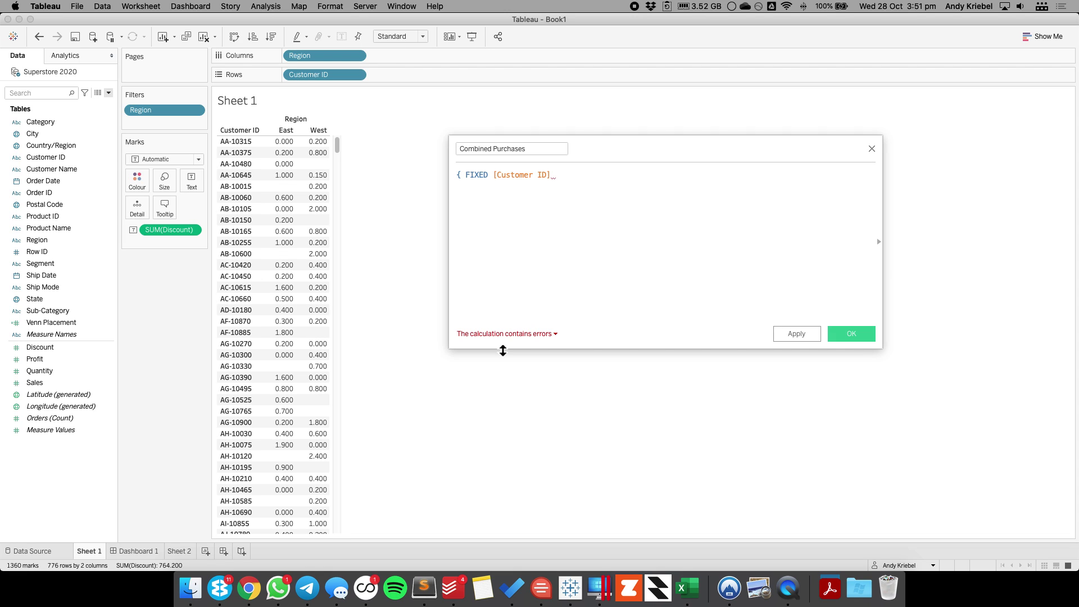
pyautogui.write(': SUM(')
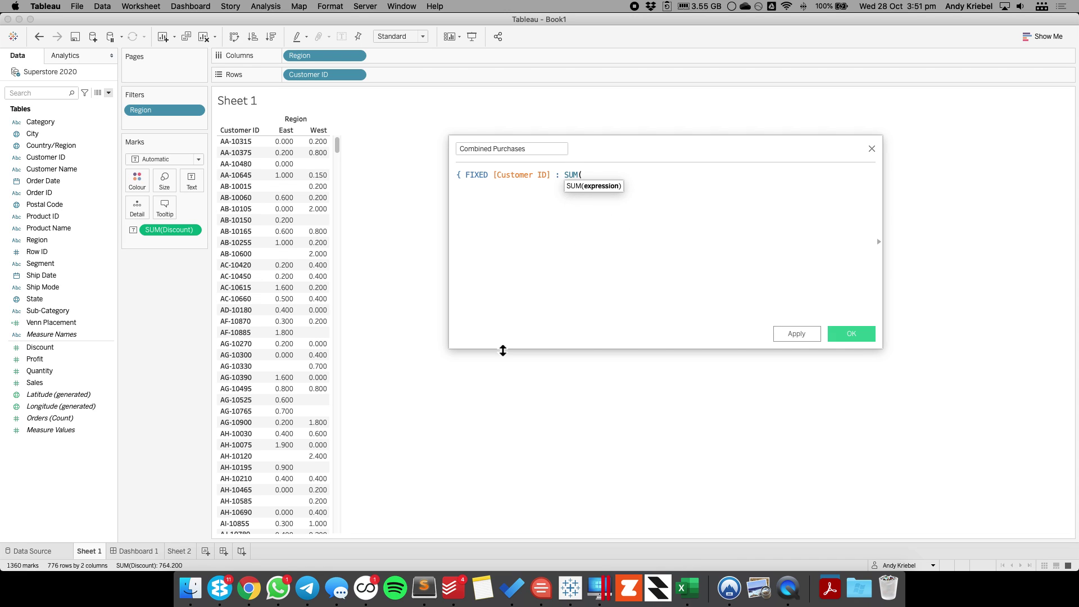
pyautogui.write('IF reg')
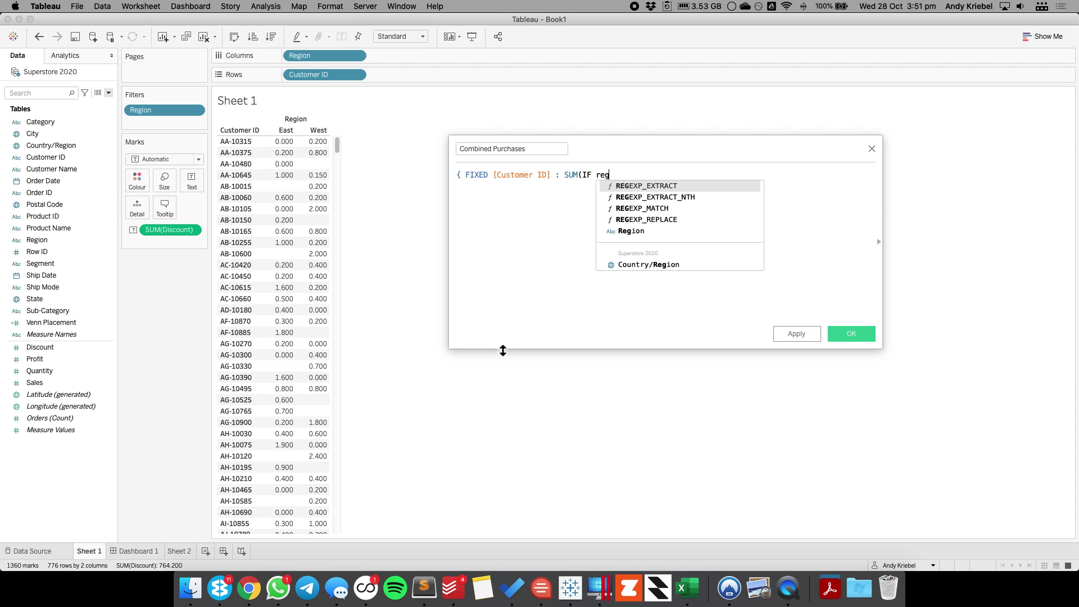
pyautogui.press('Down')
pyautogui.press('Down')
pyautogui.press('Down')
pyautogui.press('Down')
pyautogui.press('Return')
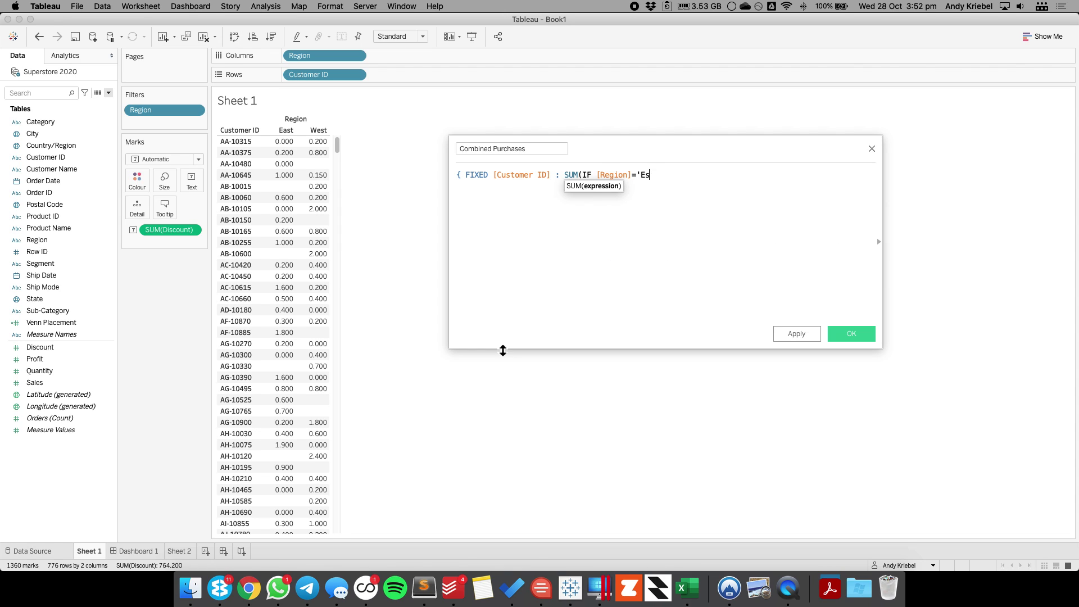
pyautogui.write("='East' THEN 1 END")
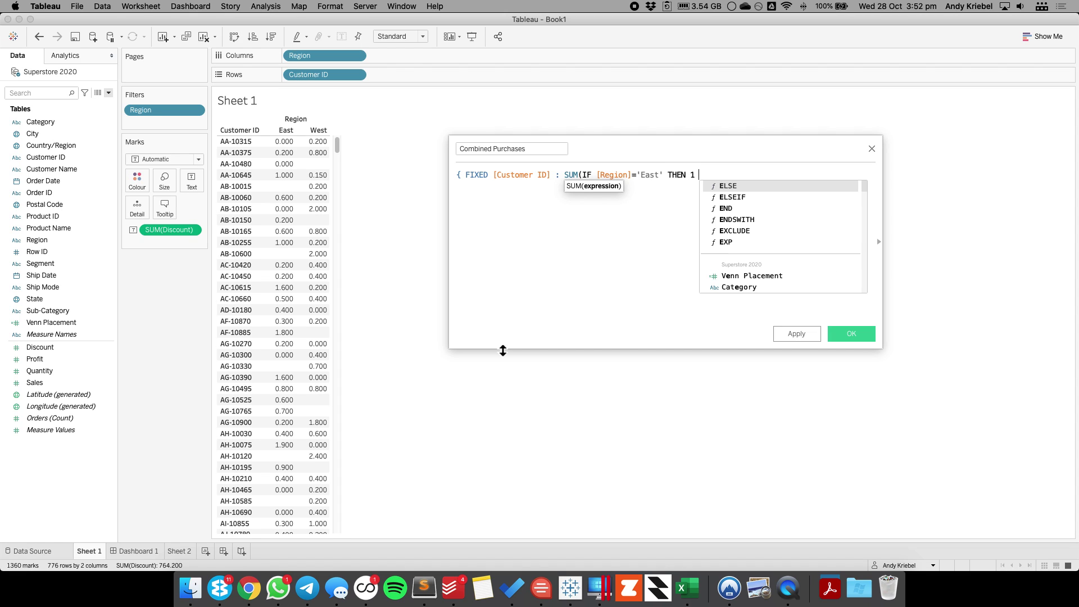
pyautogui.write(')')
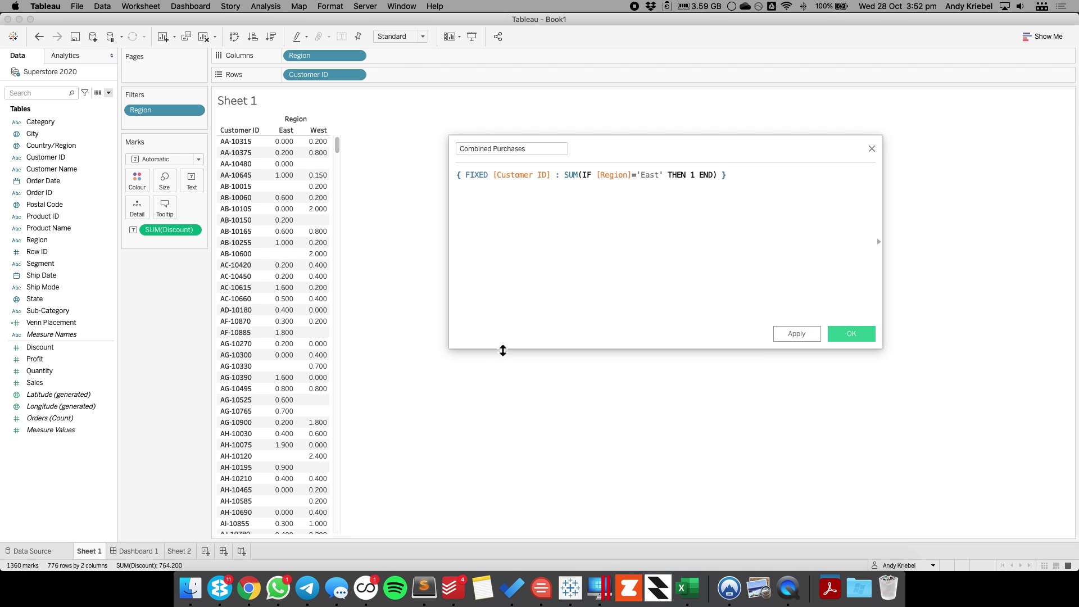
pyautogui.write(' } > 0')
pyautogui.click(810, 337)
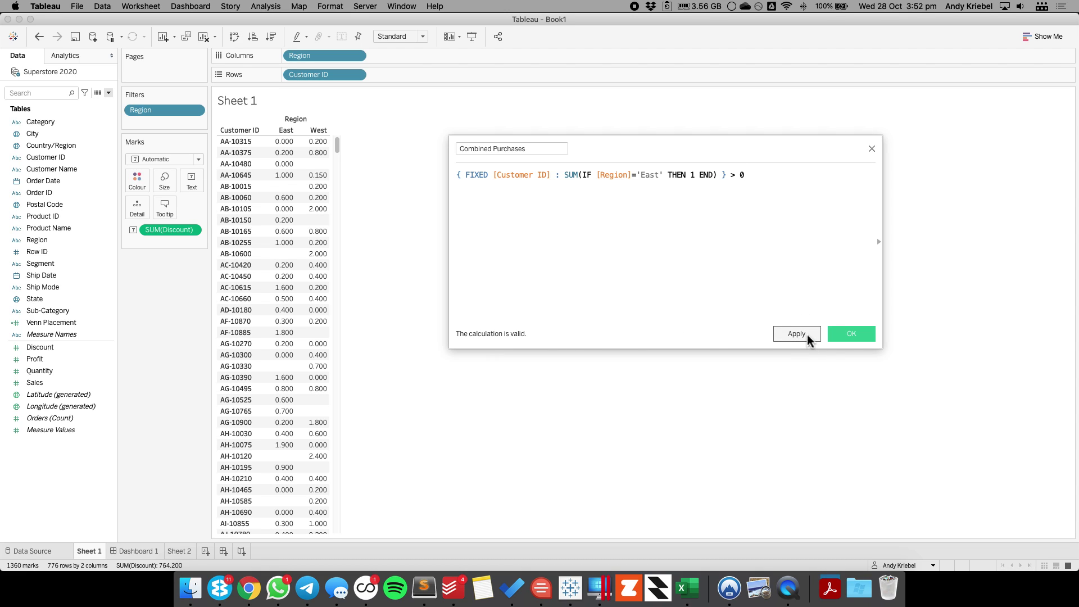
# Add Combined Purchases to Rows and append an AND line to its formula.
pyautogui.moveTo(79, 145); pyautogui.dragTo(433, 72)
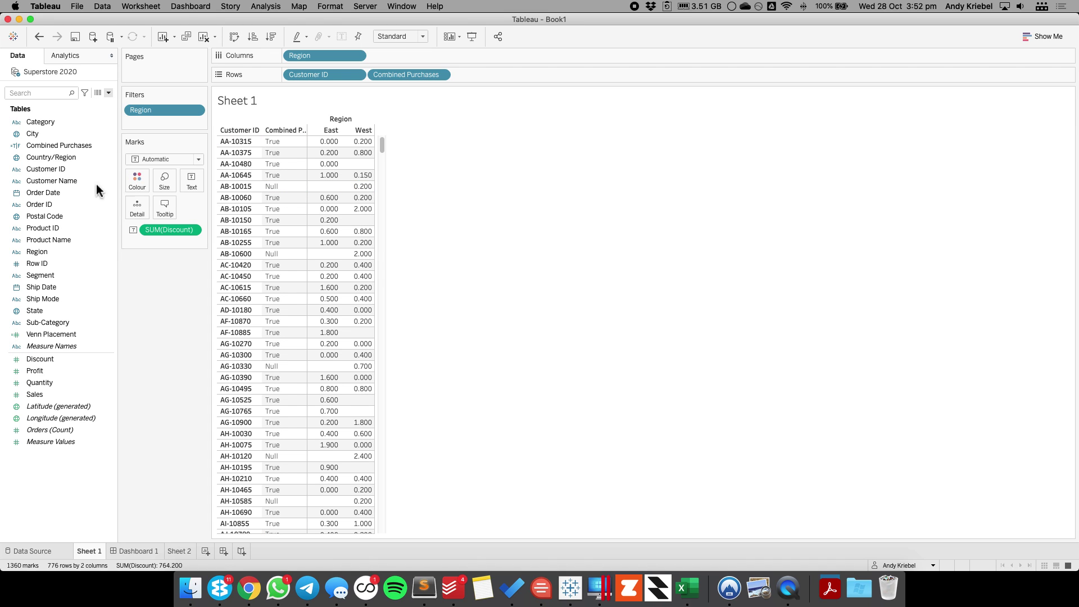
pyautogui.rightClick(72, 145)
pyautogui.click(102, 203)
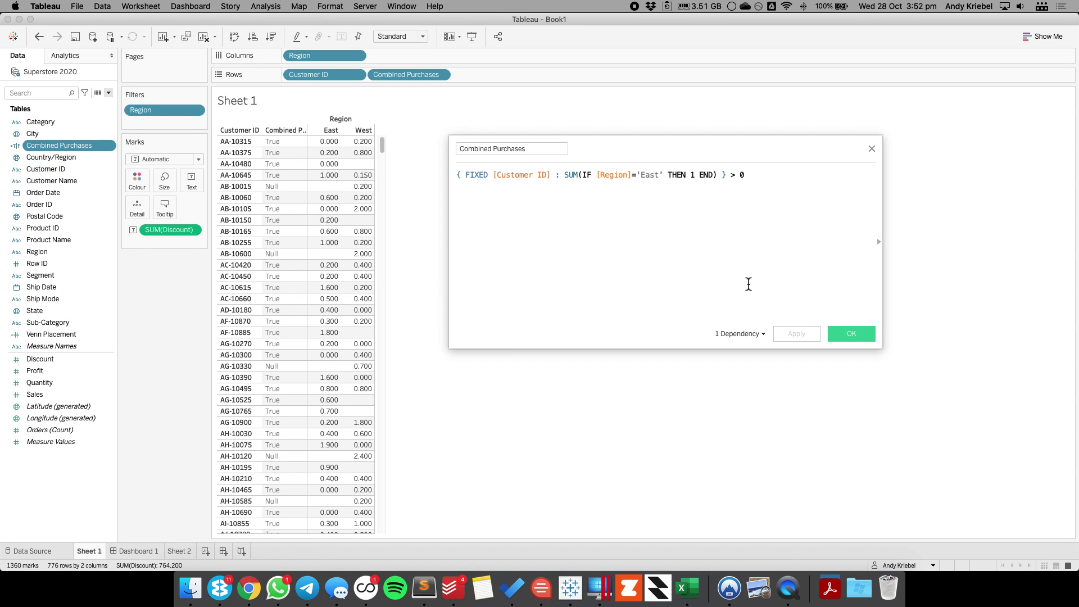
pyautogui.press('Return')
pyautogui.press('Return')
pyautogui.write('AND')
# Duplicate the East condition below AND, change it to 'West', and apply.
pyautogui.press('Up')
pyautogui.press('super+shift+Right')
pyautogui.press('super+c')
pyautogui.press('Down')
pyautogui.press('Down')
pyautogui.press('Return')
pyautogui.press('Return')
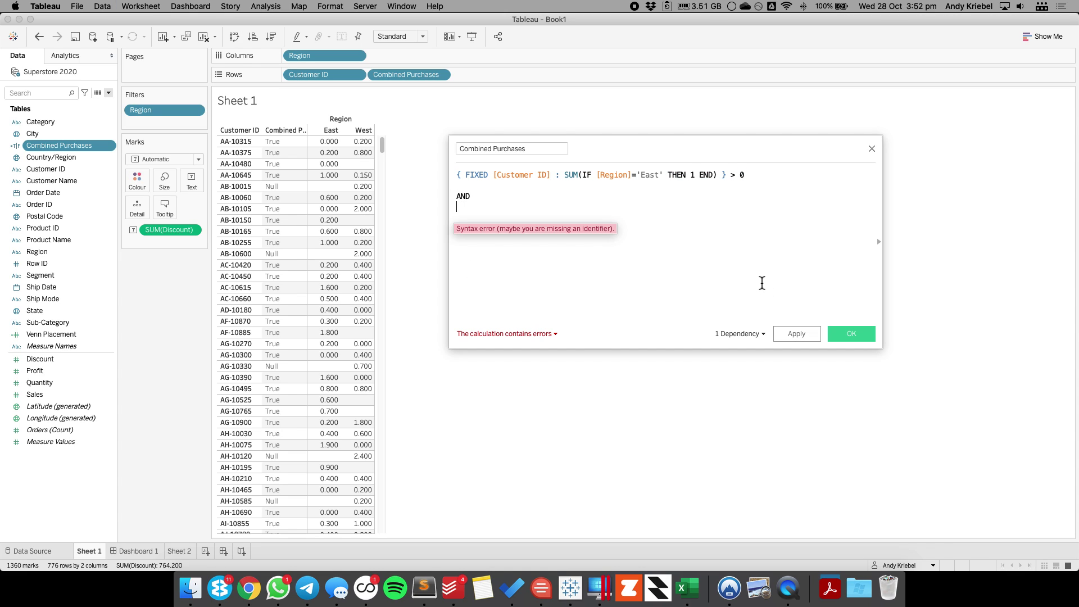
pyautogui.press('super+v')
pyautogui.doubleClick(649, 221)
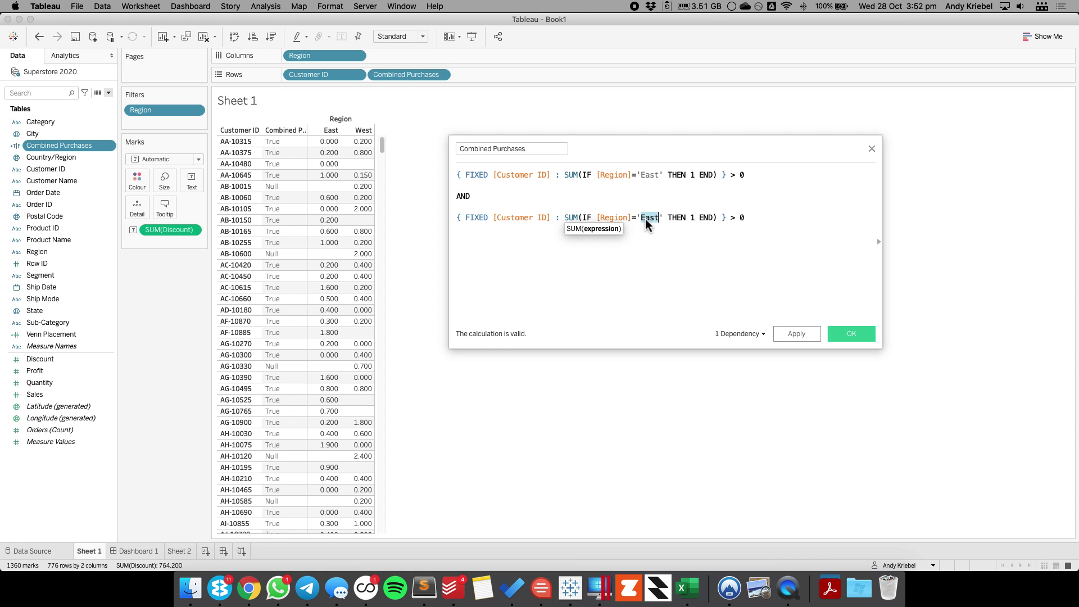
pyautogui.write('West')
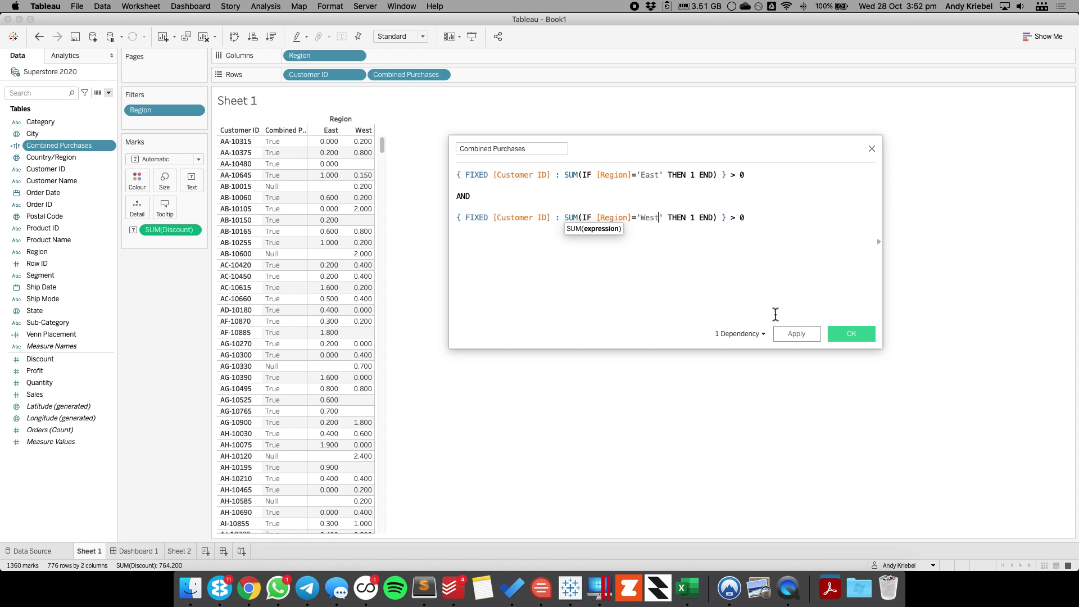
pyautogui.click(797, 334)
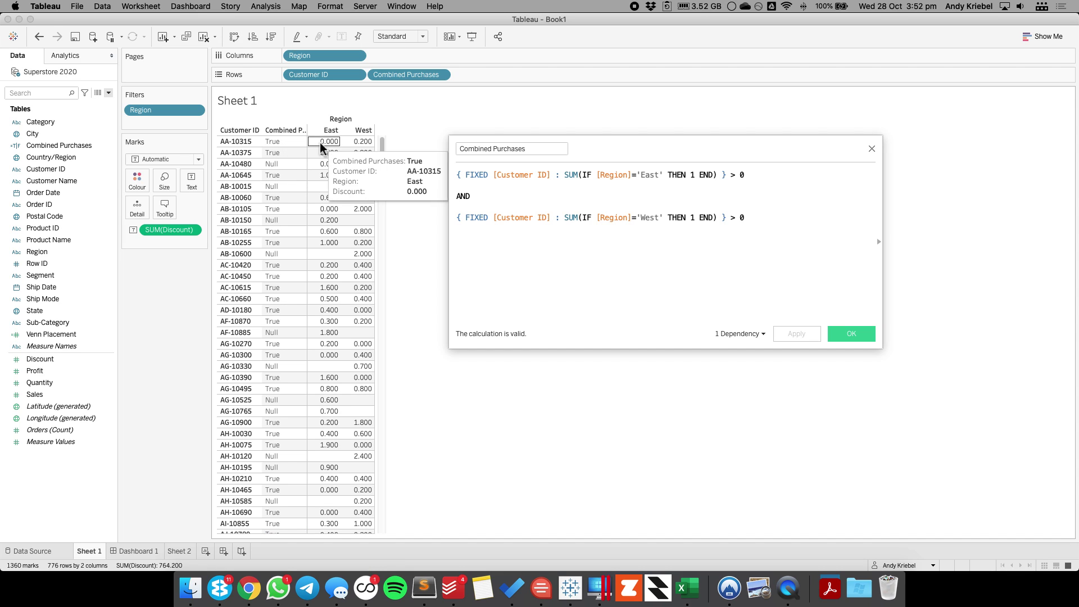
pyautogui.moveTo(339, 150)
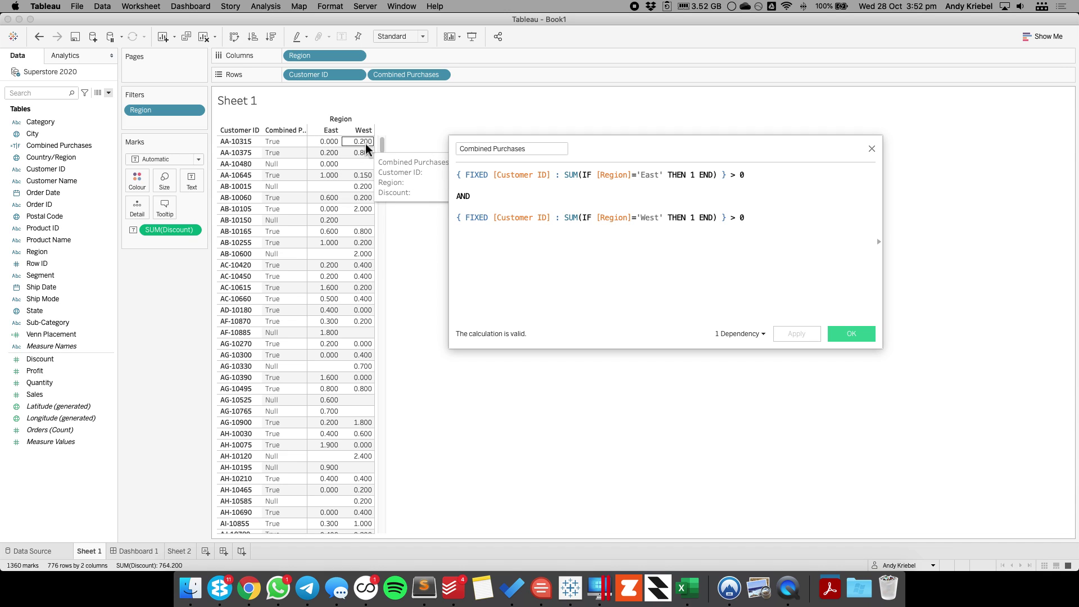
pyautogui.moveTo(313, 201)
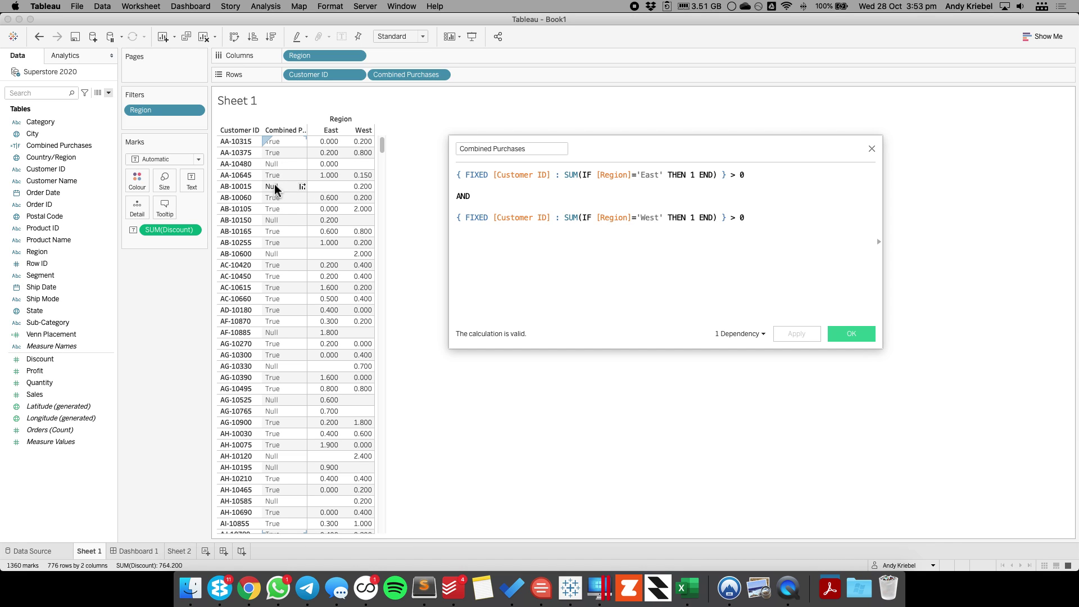
# Start the formula with IF, keeping the East and West conditions on their own lines.
pyautogui.click(457, 176)
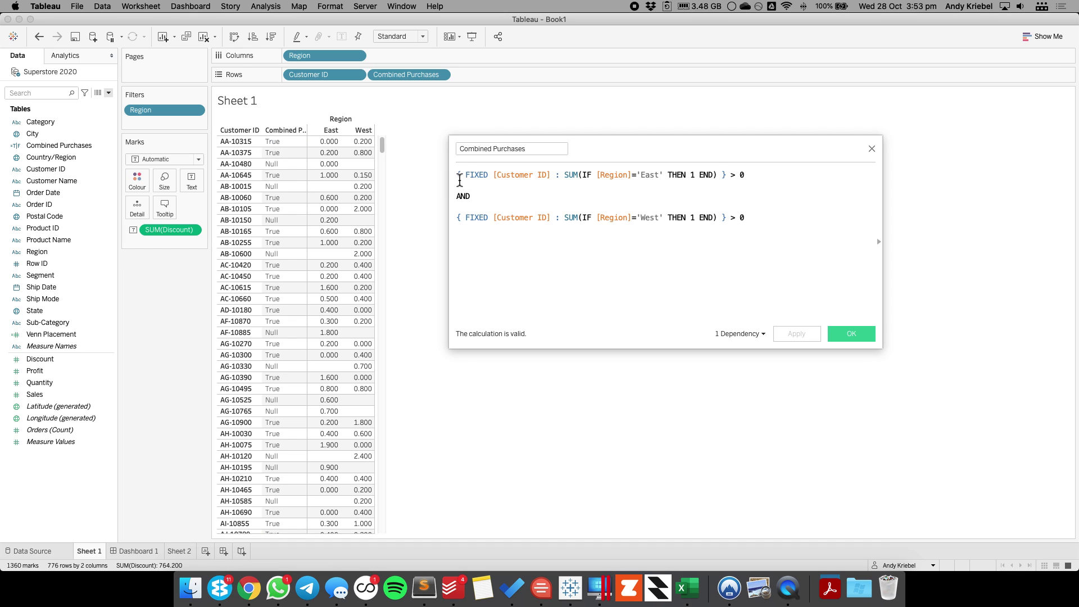
pyautogui.press('Return')
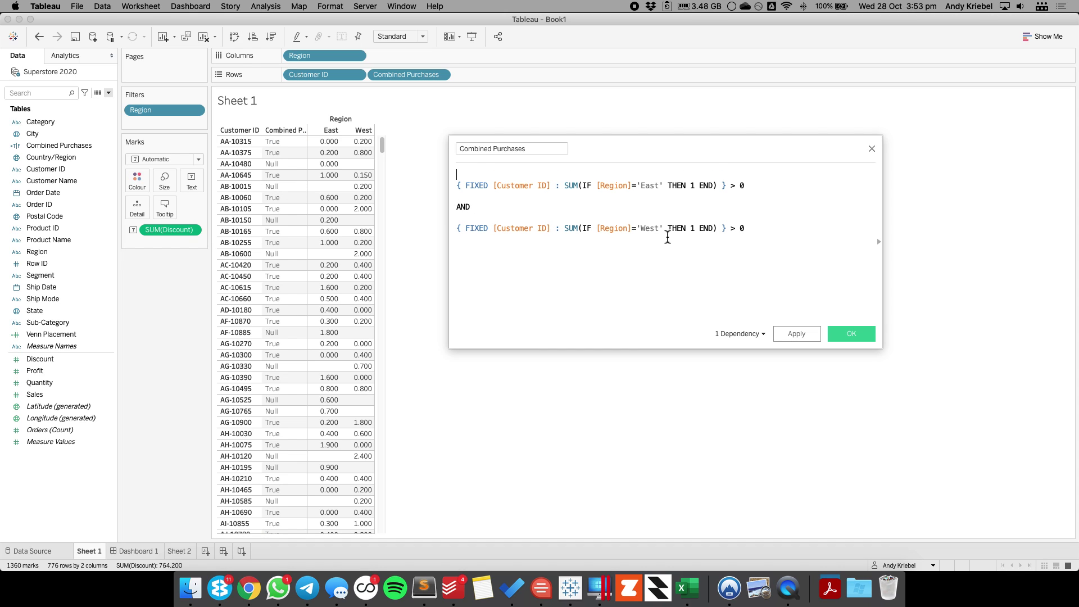
pyautogui.write('IF')
pyautogui.press('Delete')
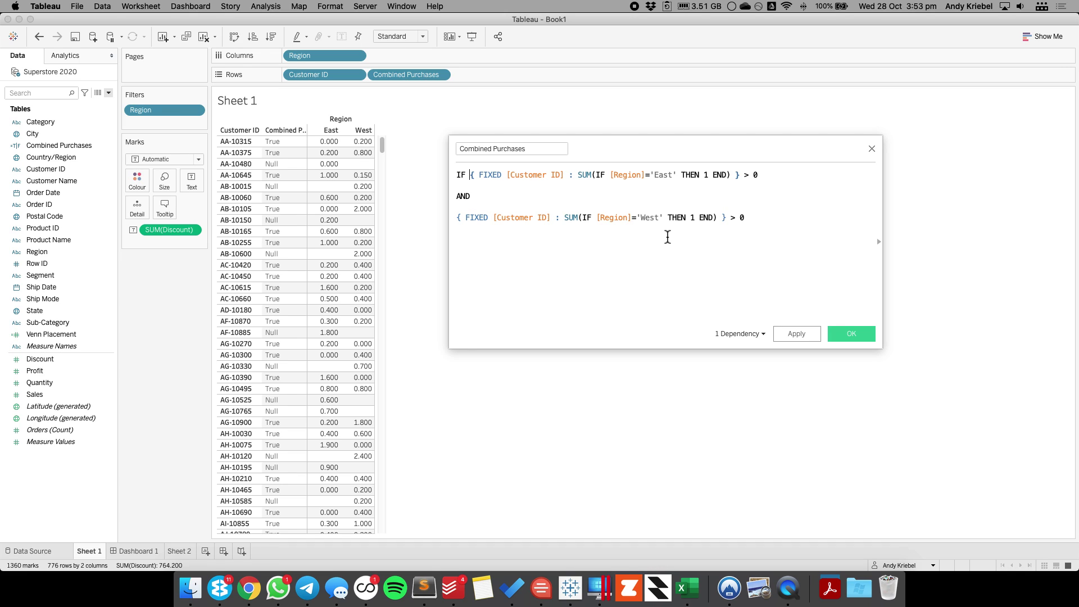
pyautogui.press('Return')
pyautogui.press('BackSpace')
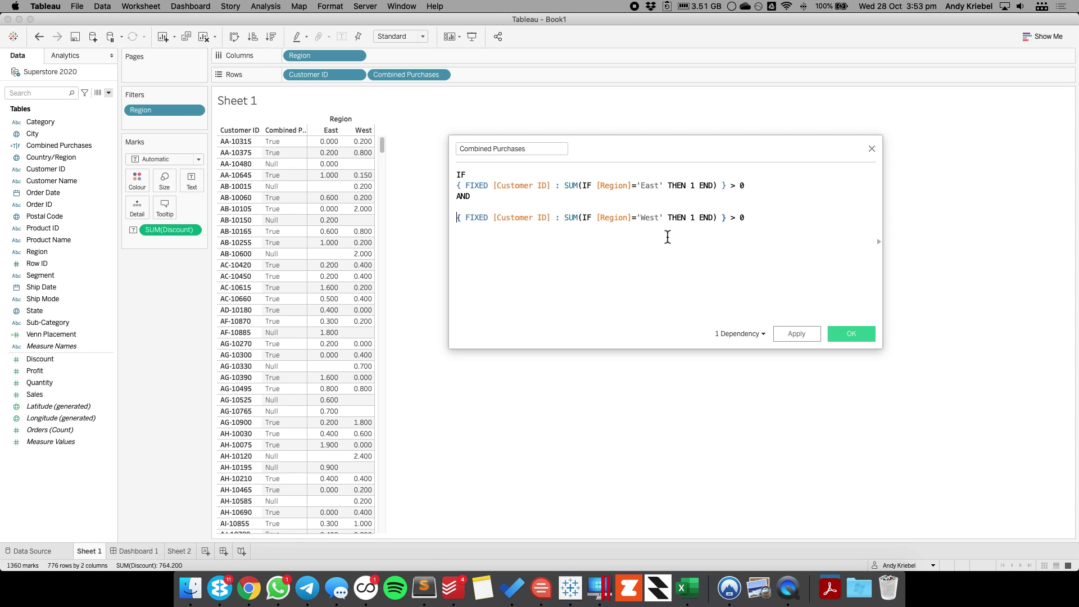
pyautogui.press('BackSpace')
pyautogui.press('Return')
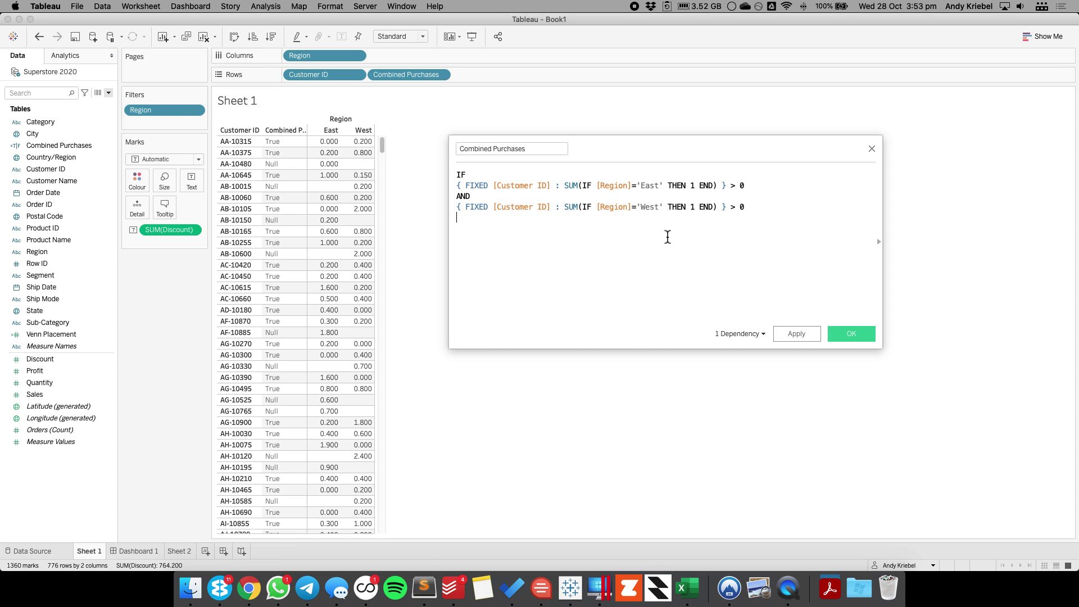
# Finish with THEN [Customer ID] and END, then apply the calculation.
pyautogui.write('THEN cusom')
pyautogui.press('BackSpace')
pyautogui.press('Return')
pyautogui.press('Home')
pyautogui.press('Return')
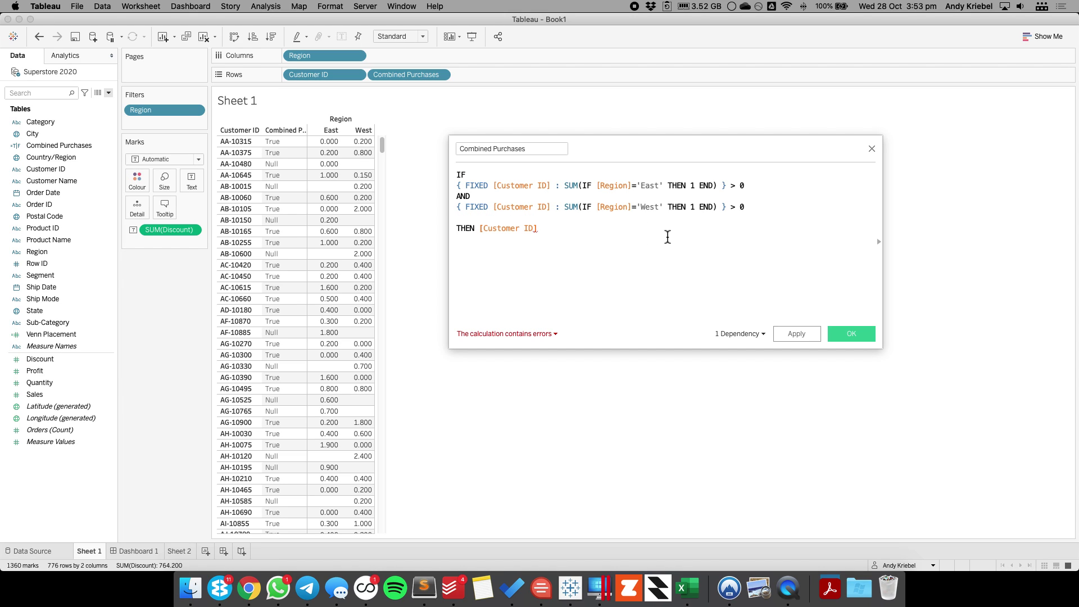
pyautogui.press('Return')
pyautogui.press('Return')
pyautogui.write('END')
pyautogui.click(797, 334)
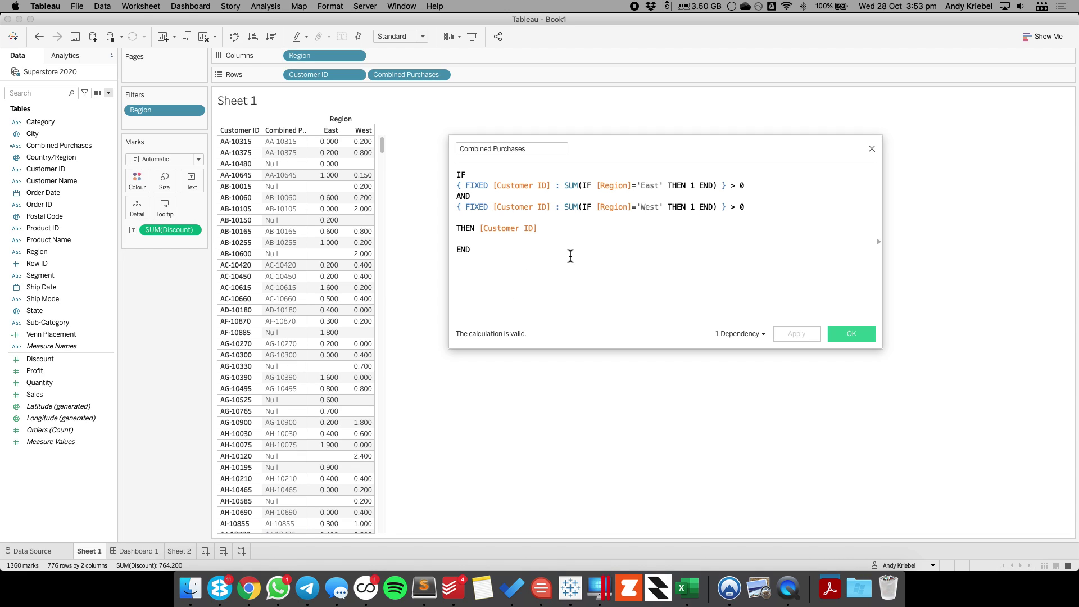
# Wrap the Combined Purchases formula in COUNTD( … ) and drag its pill off the Rows shelf.
pyautogui.press('Return')
pyautogui.press('Up')
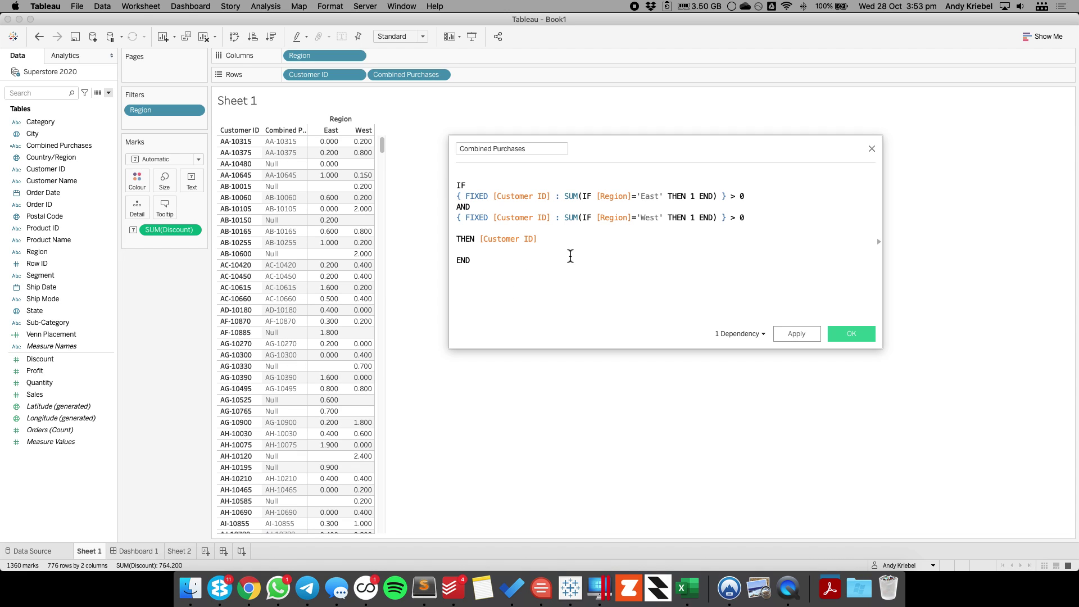
pyautogui.write('COUNTD(')
pyautogui.click(571, 256)
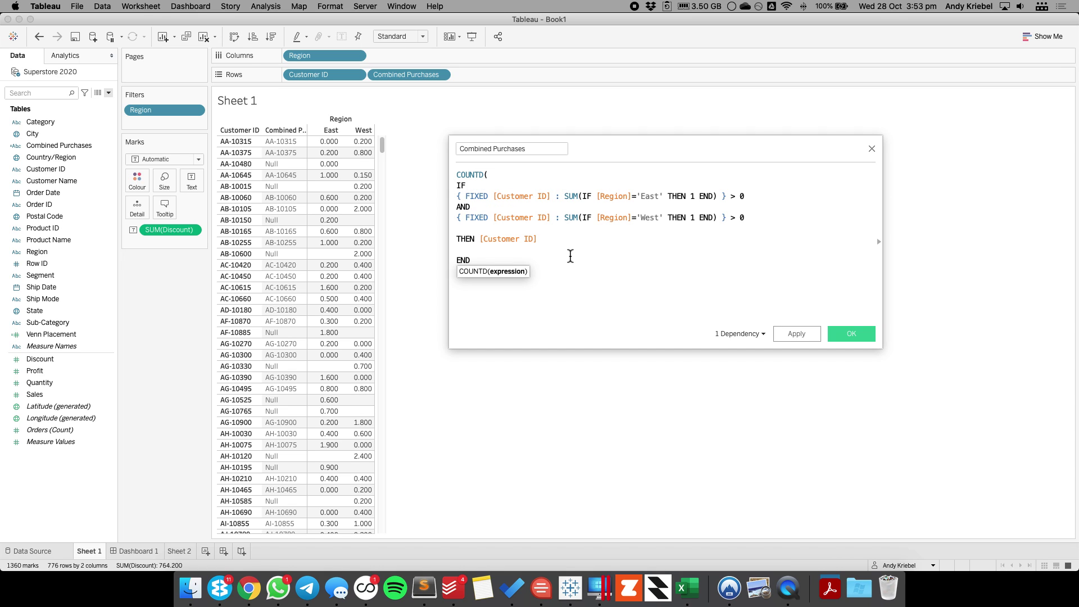
pyautogui.write(')')
pyautogui.click(809, 332)
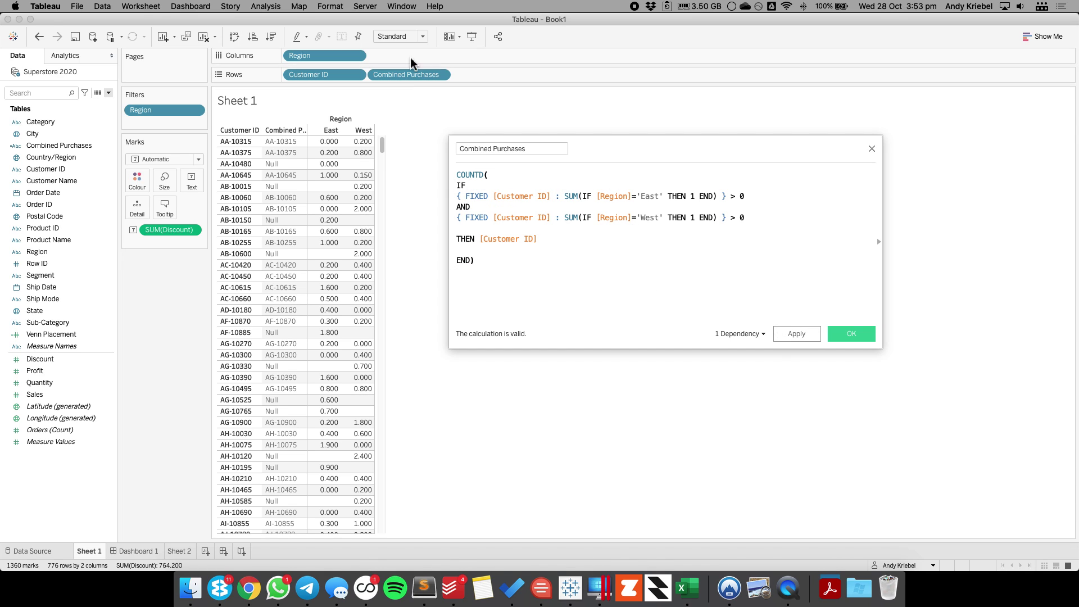
pyautogui.click(849, 336)
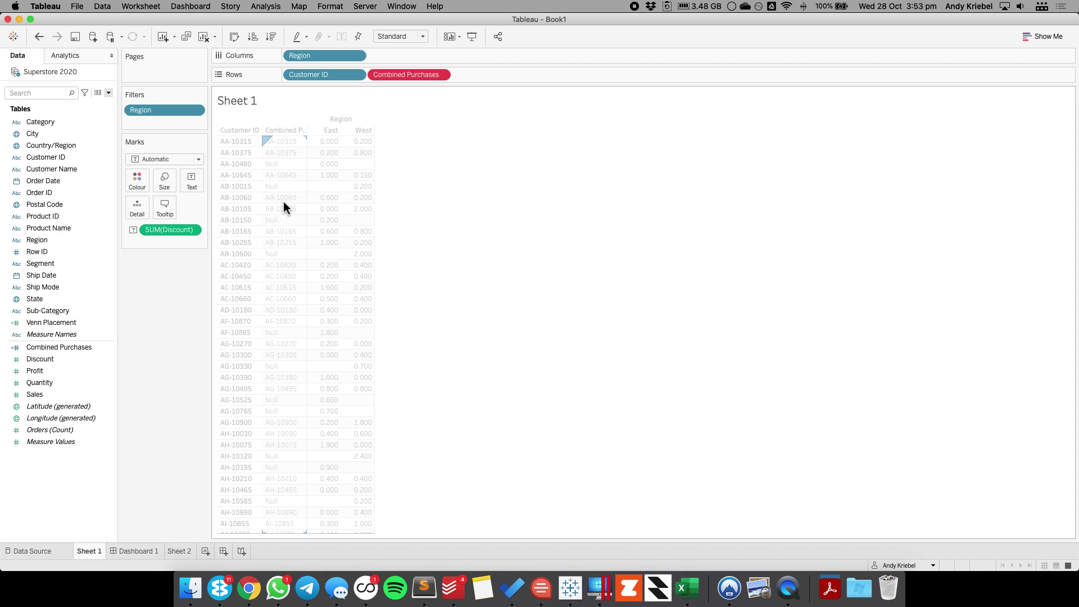
pyautogui.moveTo(400, 77); pyautogui.dragTo(193, 278)
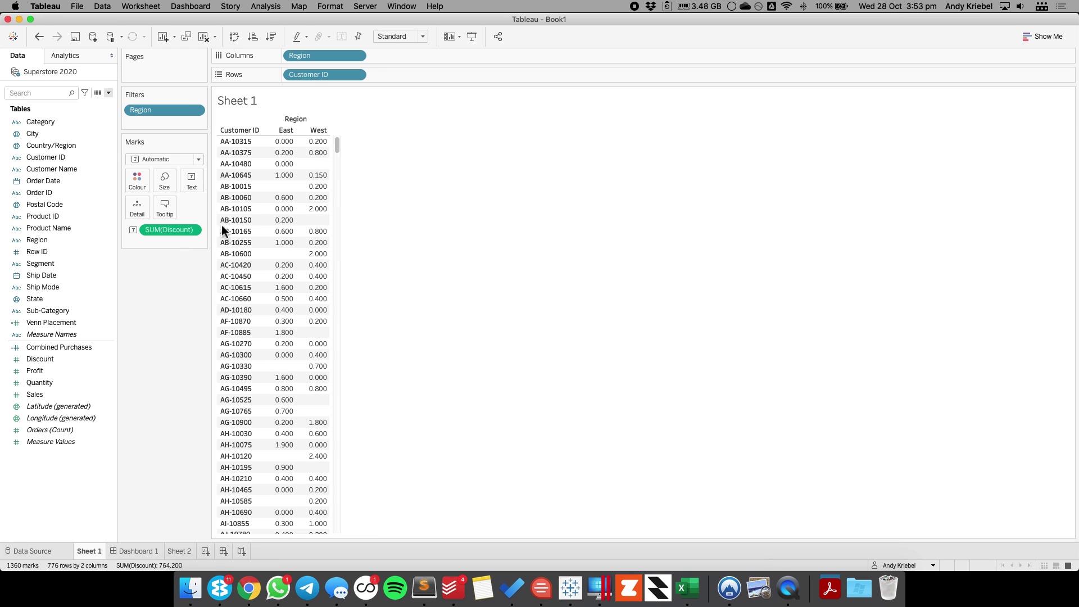
# Restore the customer-ID Combined Purchases rows after trying and undoing a Null exclusion.
pyautogui.click(41, 40)
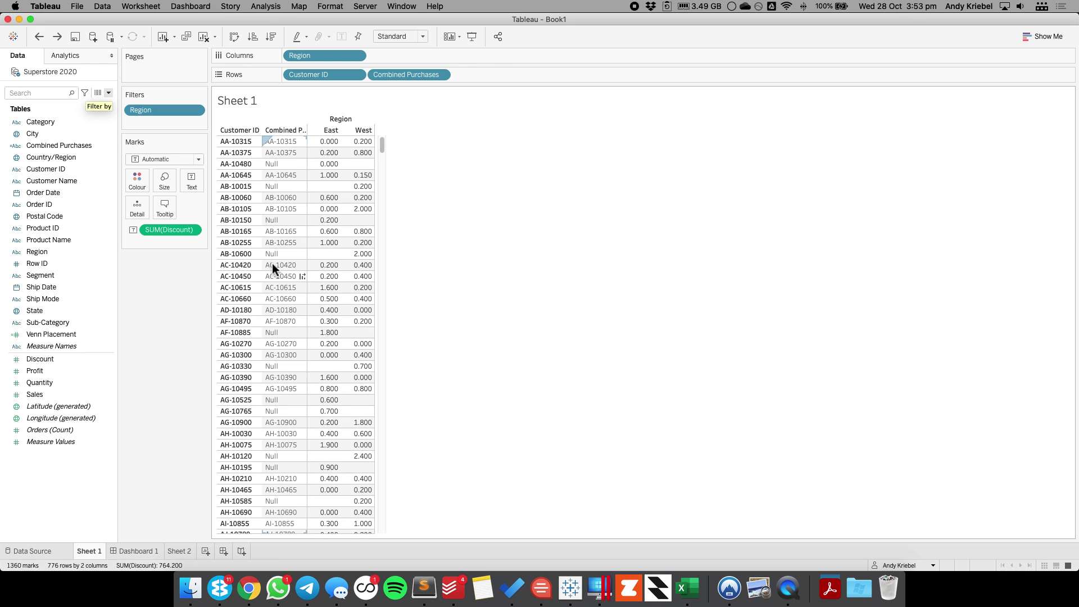
pyautogui.rightClick(281, 166)
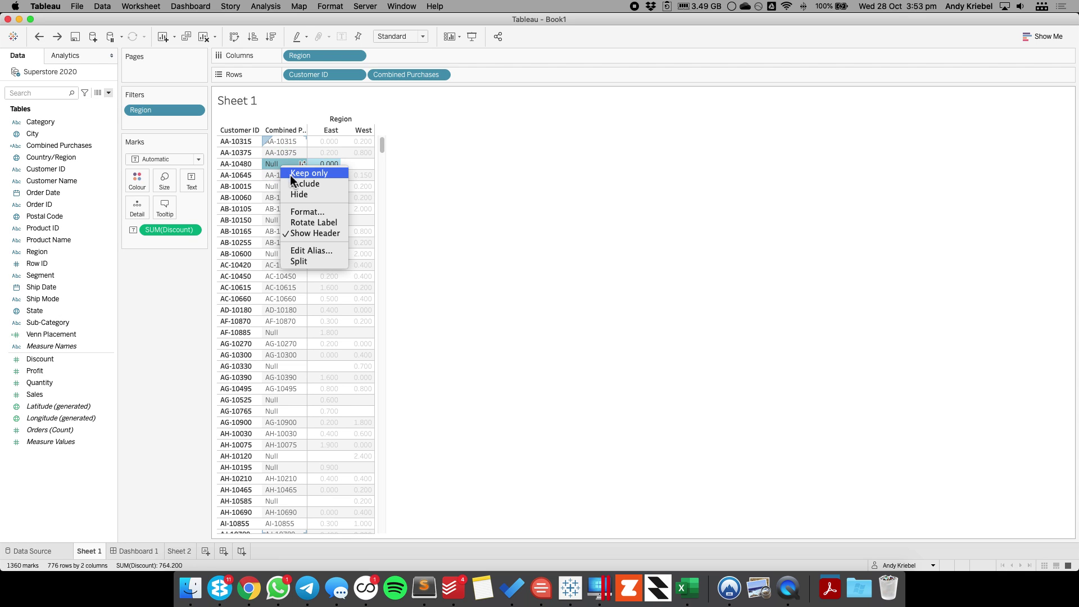
pyautogui.click(297, 183)
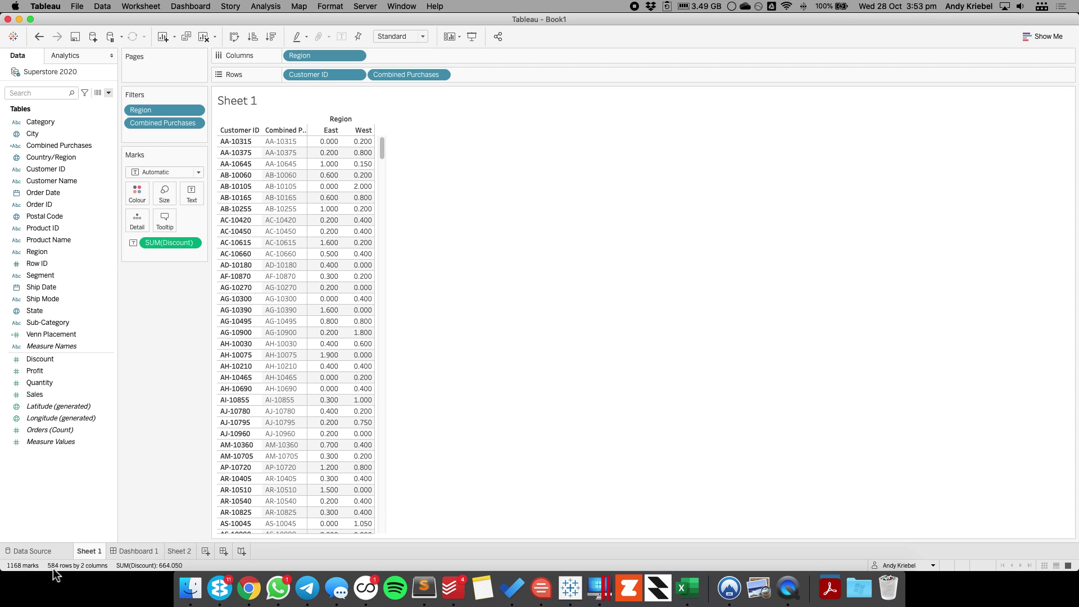
pyautogui.click(39, 37)
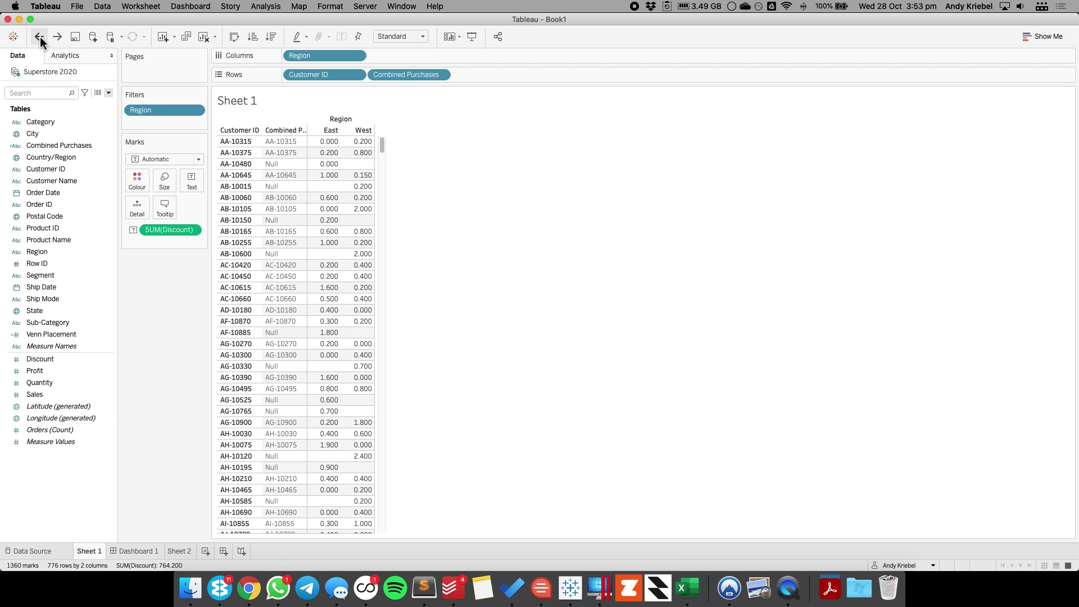
pyautogui.click(39, 37)
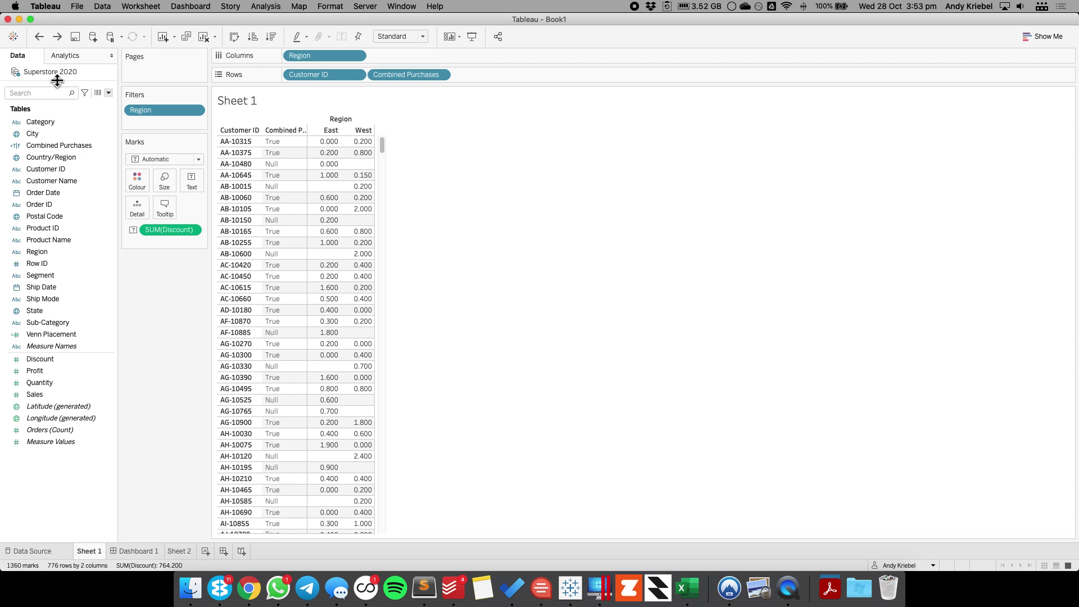
pyautogui.click(59, 40)
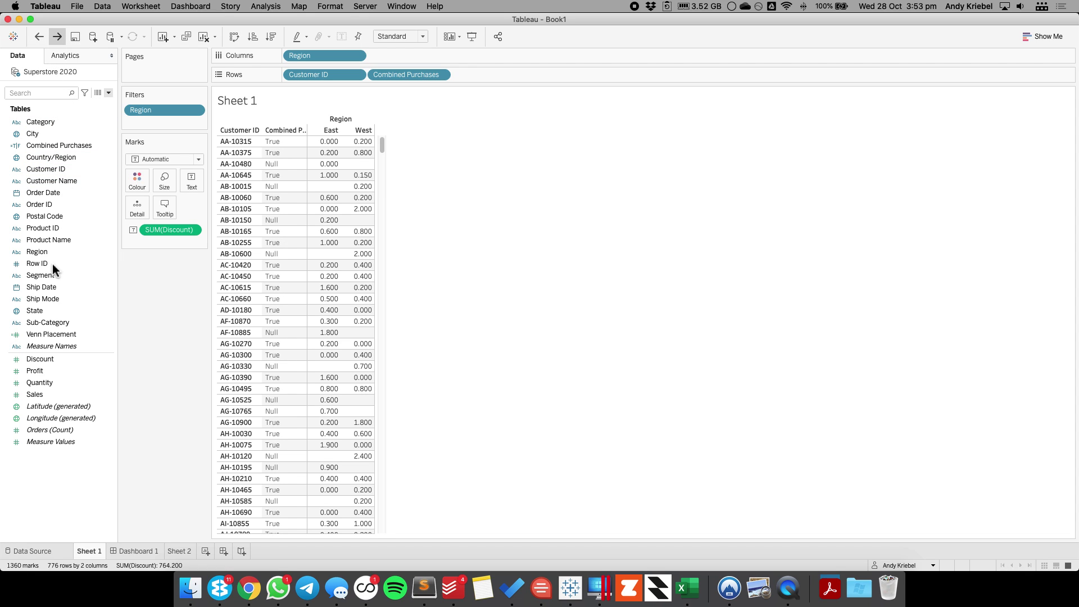
# Reopen the Combined Purchases formula and insert a blank line above IF.
pyautogui.rightClick(57, 145)
pyautogui.click(77, 205)
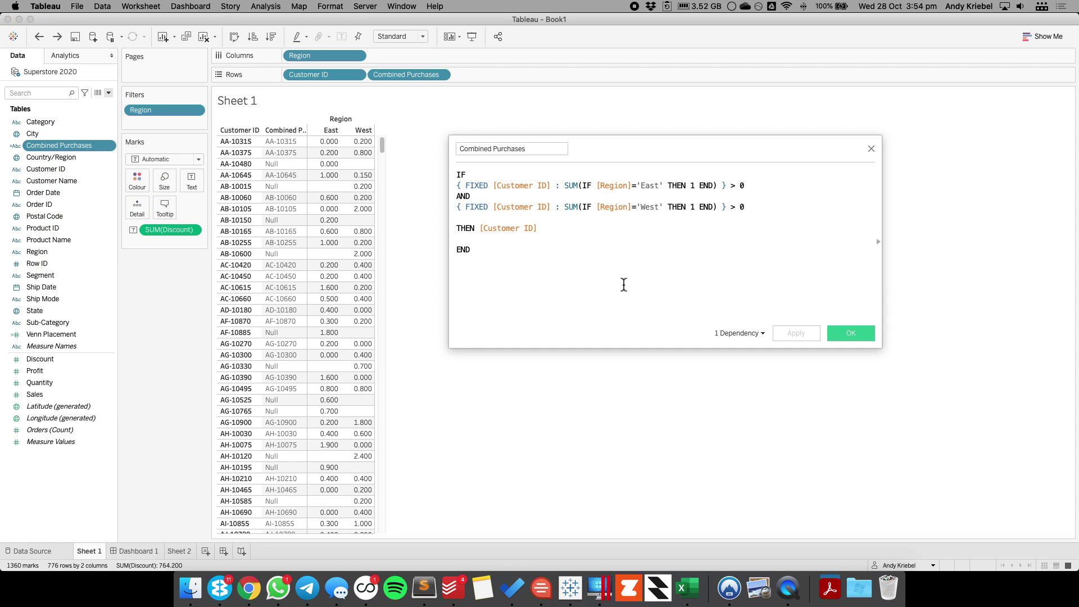
pyautogui.press('super+Up')
pyautogui.press('Return')
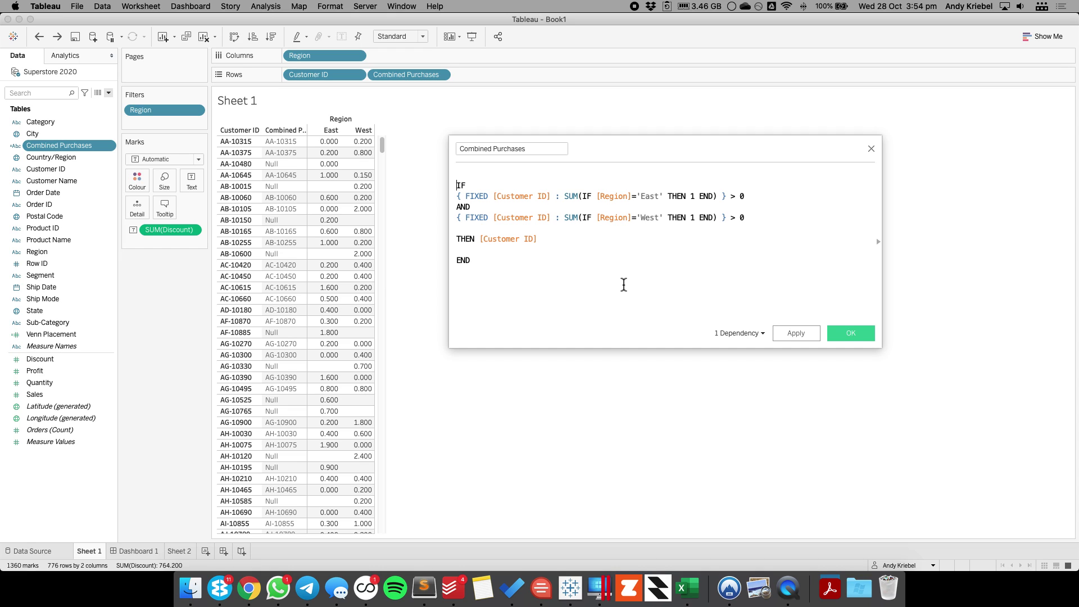
# Wrap the Combined Purchases formula as COUNTD( … ) and confirm it.
pyautogui.write('COUNTD(')
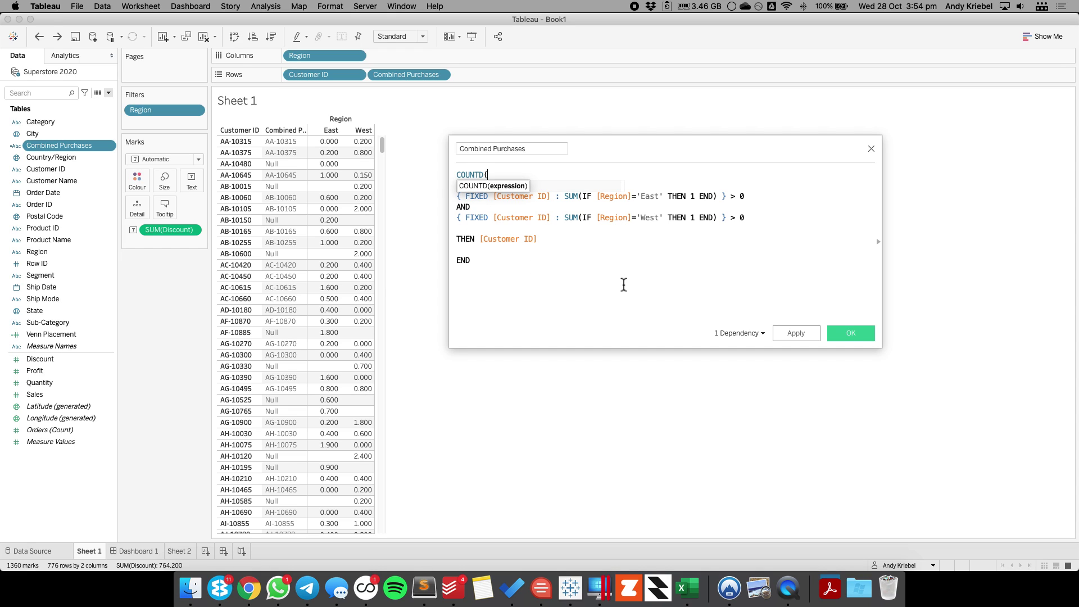
pyautogui.press('super+Down')
pyautogui.write(')')
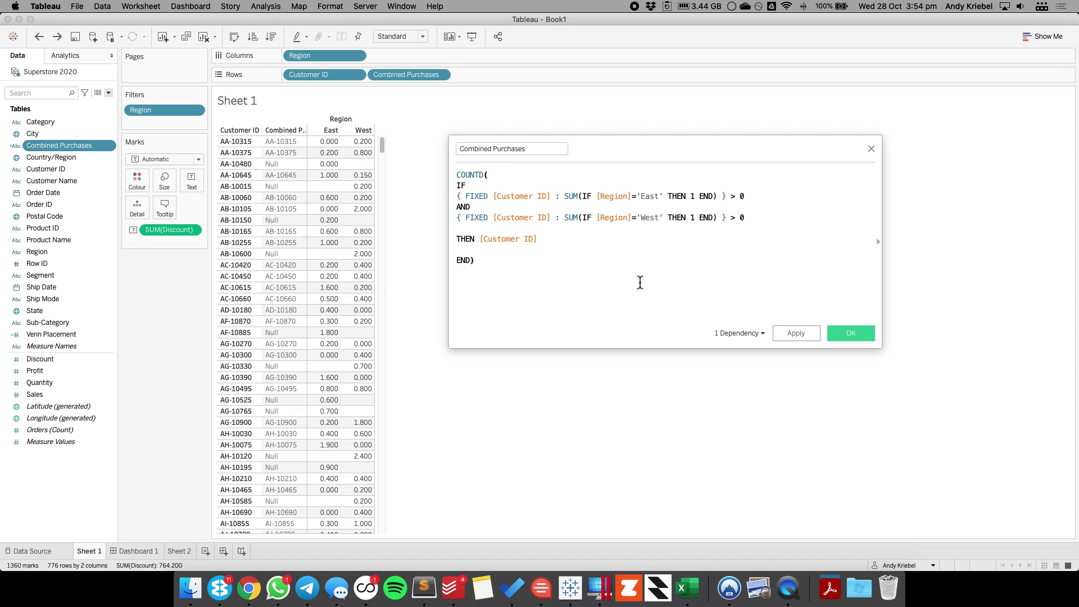
pyautogui.click(848, 334)
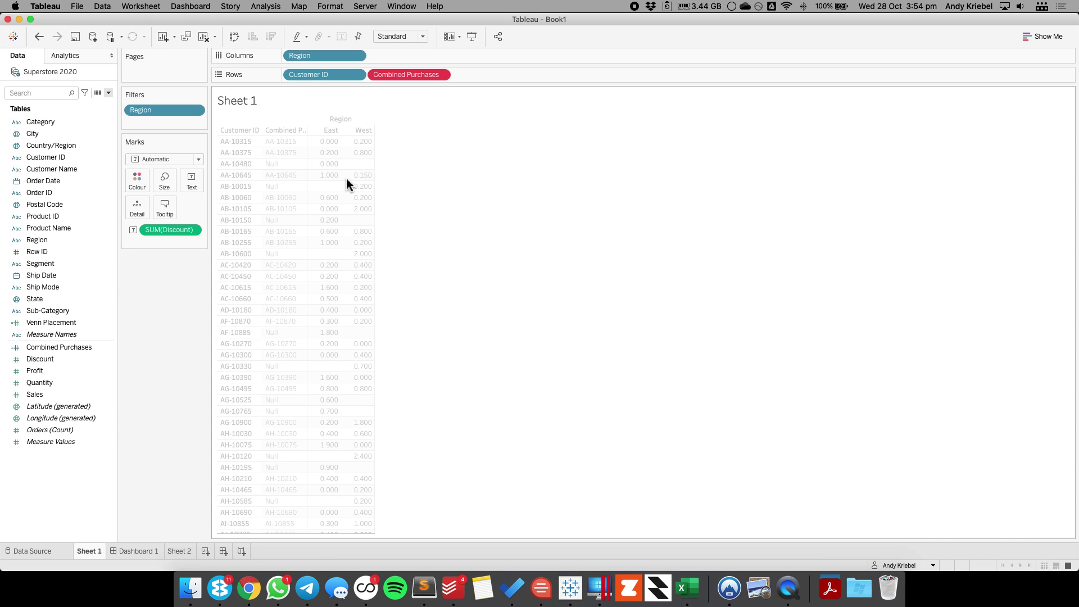
# Clear Sheet 1 and show Combined Purchases as a single number, 584.
pyautogui.moveTo(299, 76); pyautogui.dragTo(156, 326)
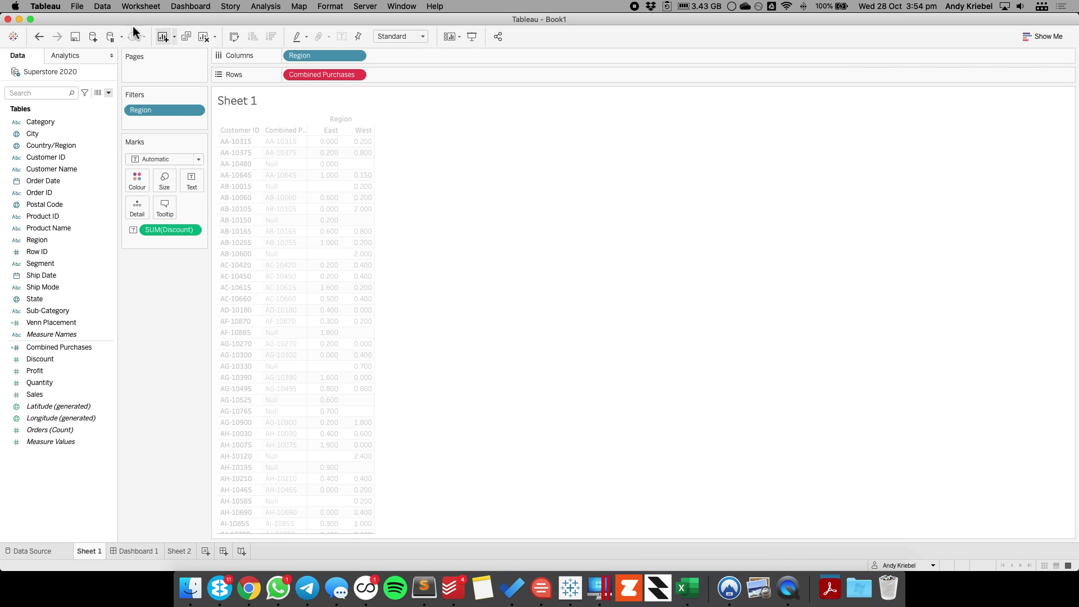
pyautogui.click(203, 37)
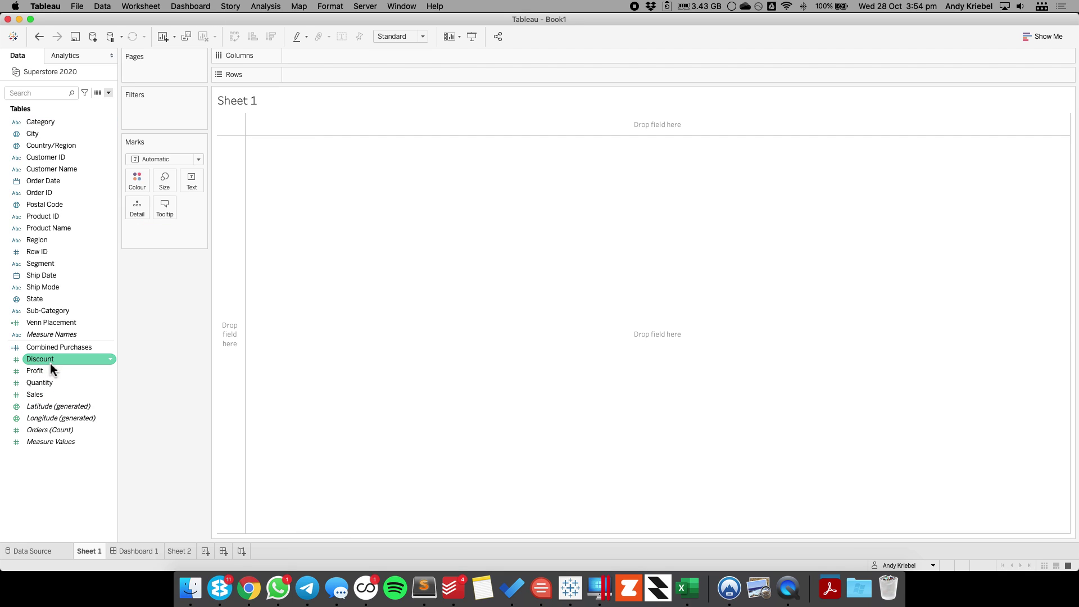
pyautogui.moveTo(49, 347); pyautogui.dragTo(199, 188)
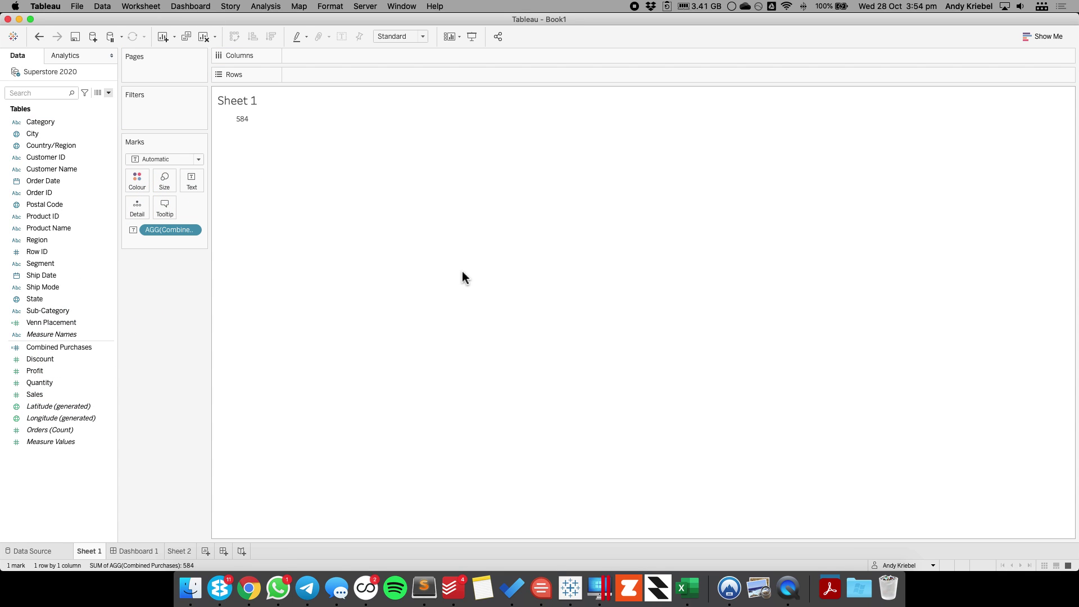
pyautogui.moveTo(244, 128)
# Delete the Sheet 1 worksheet and return to Sheet 2.
pyautogui.rightClick(99, 548)
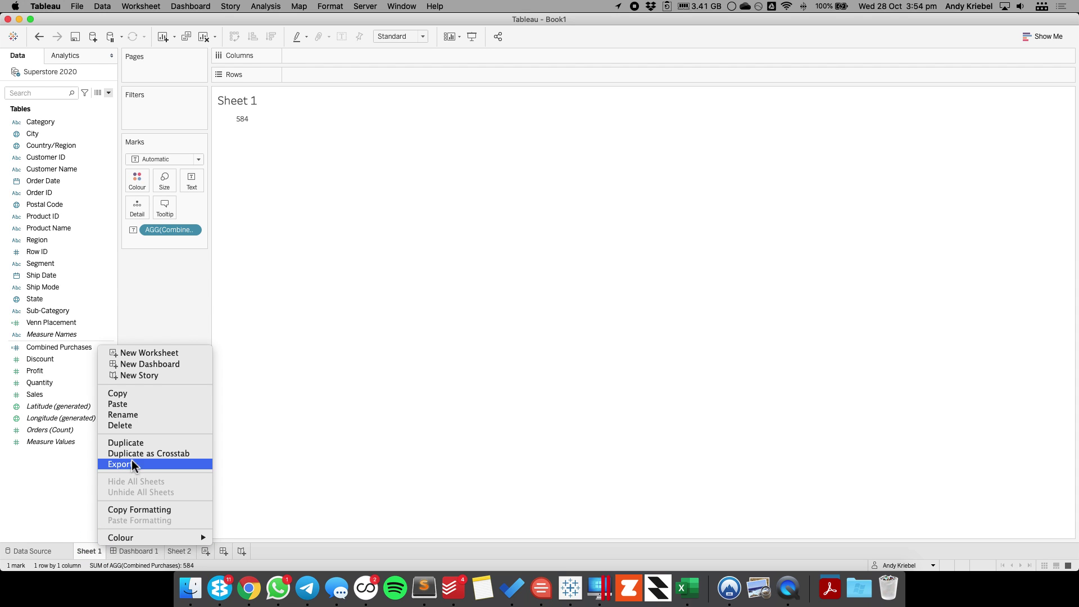
pyautogui.click(125, 425)
pyautogui.click(144, 549)
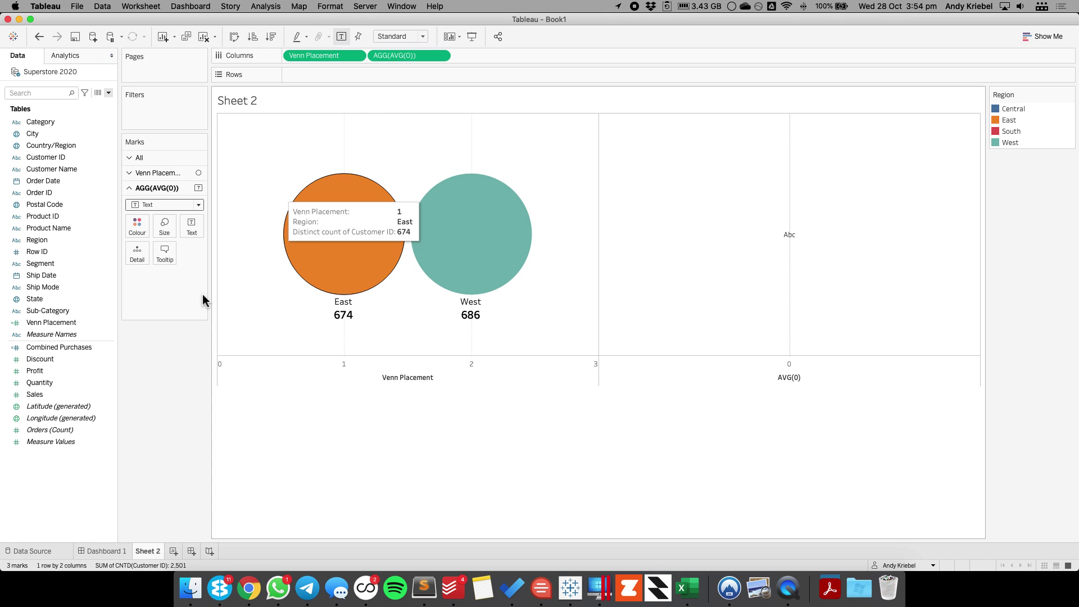
# Label the middle text mark with Combined Purchases and set the label to 18 point.
pyautogui.moveTo(50, 348); pyautogui.dragTo(194, 226)
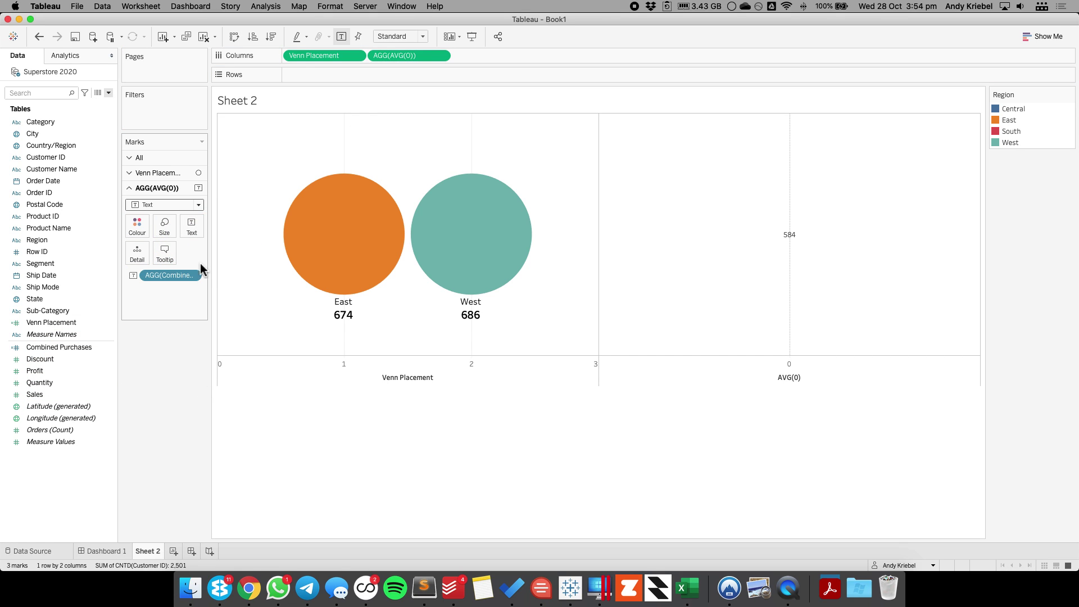
pyautogui.click(192, 226)
pyautogui.click(292, 252)
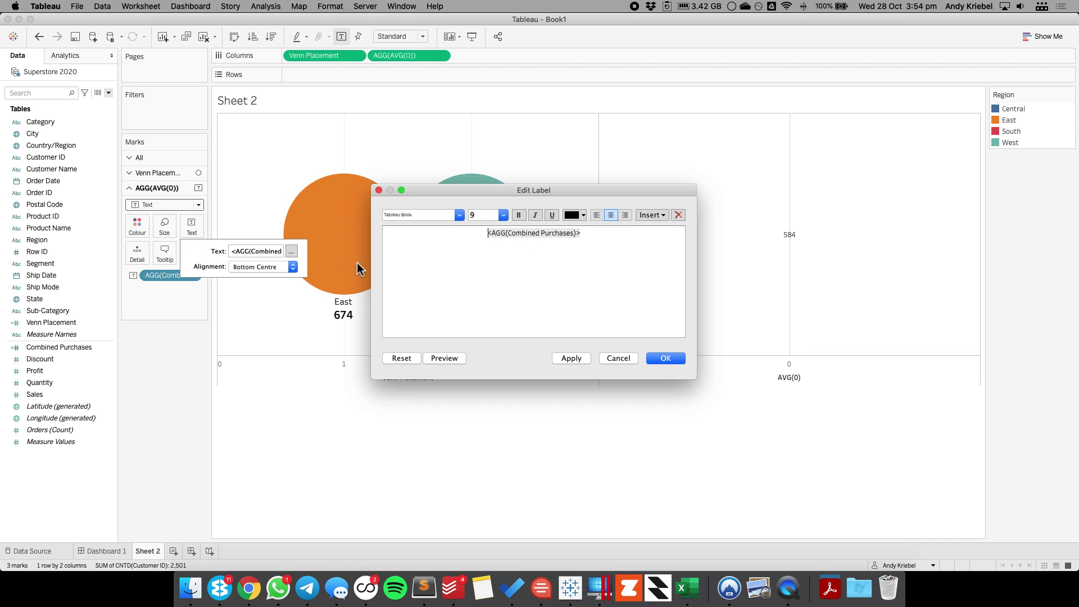
pyautogui.tripleClick(522, 235)
pyautogui.click(503, 215)
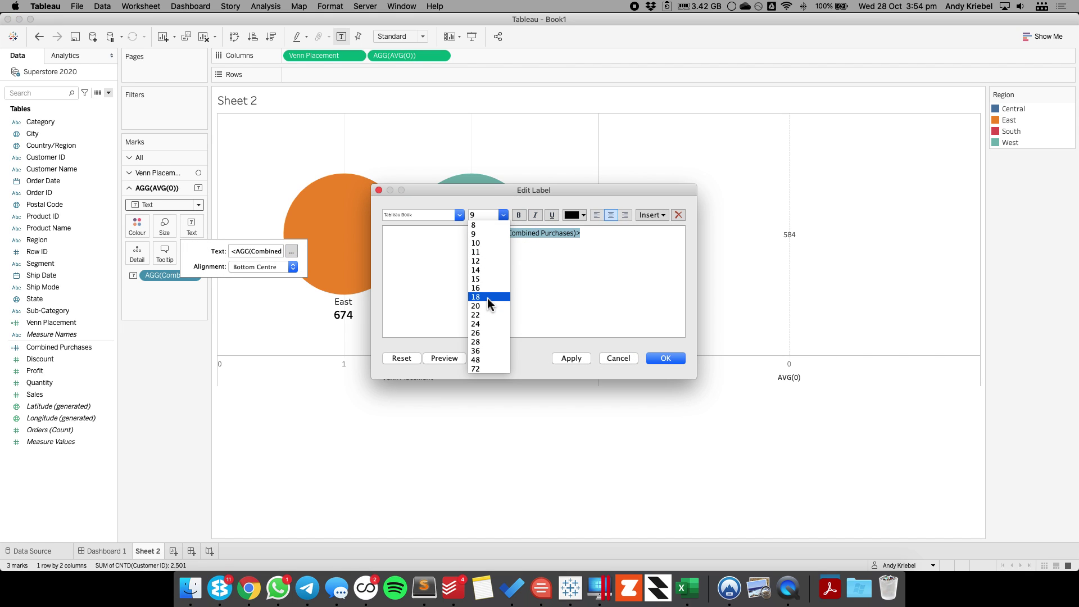
pyautogui.click(476, 297)
pyautogui.click(666, 359)
pyautogui.click(771, 212)
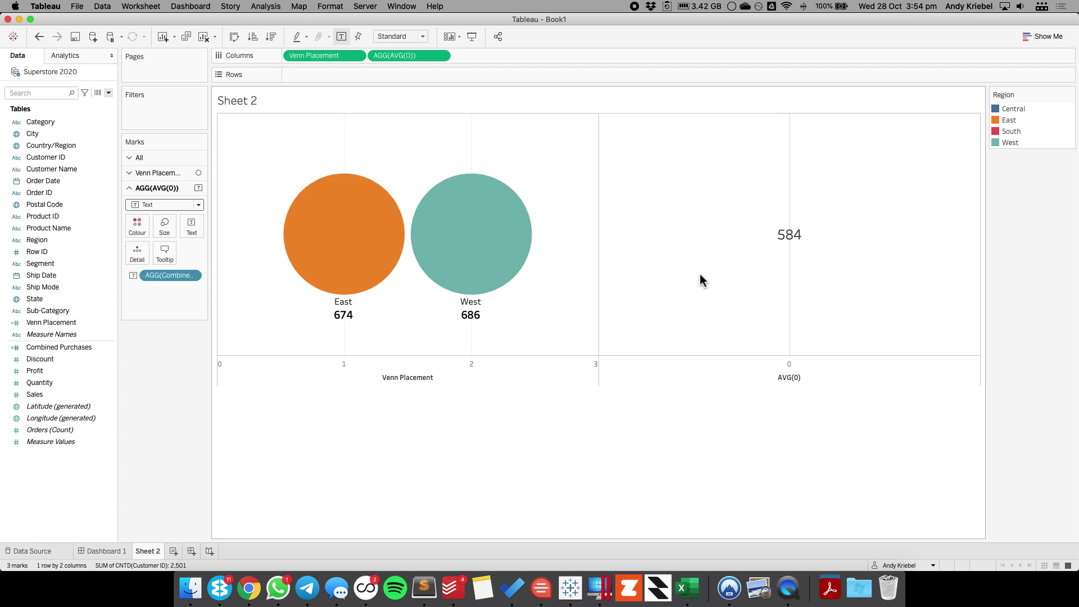
pyautogui.click(444, 55)
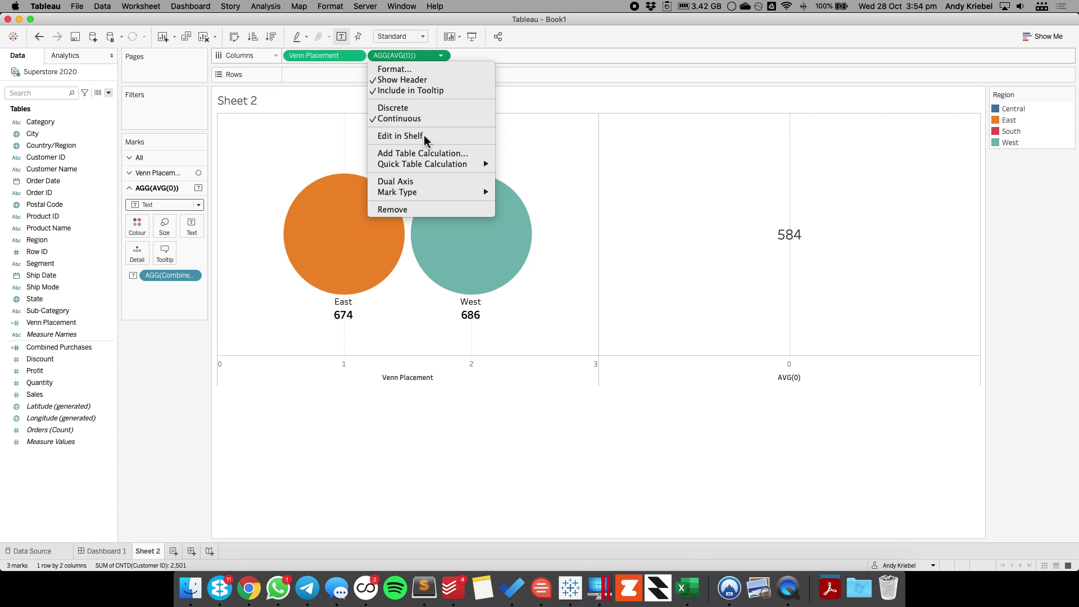
# Make AGG(AVG(0)) a dual axis and narrow the view so the East and West circles overlap.
pyautogui.click(423, 183)
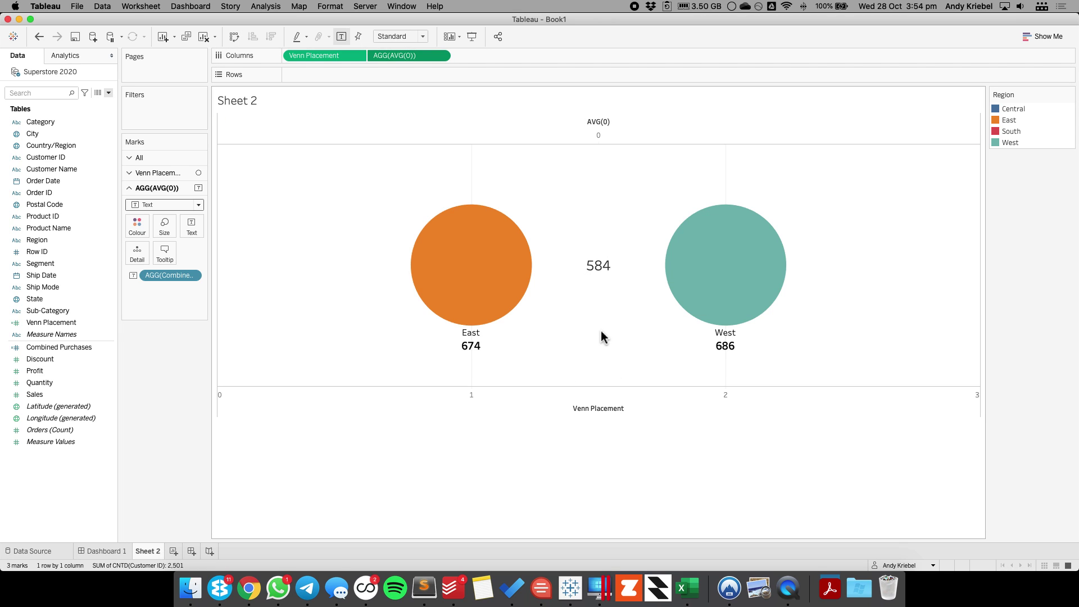
pyautogui.moveTo(415, 328)
pyautogui.moveTo(981, 298); pyautogui.dragTo(488, 300)
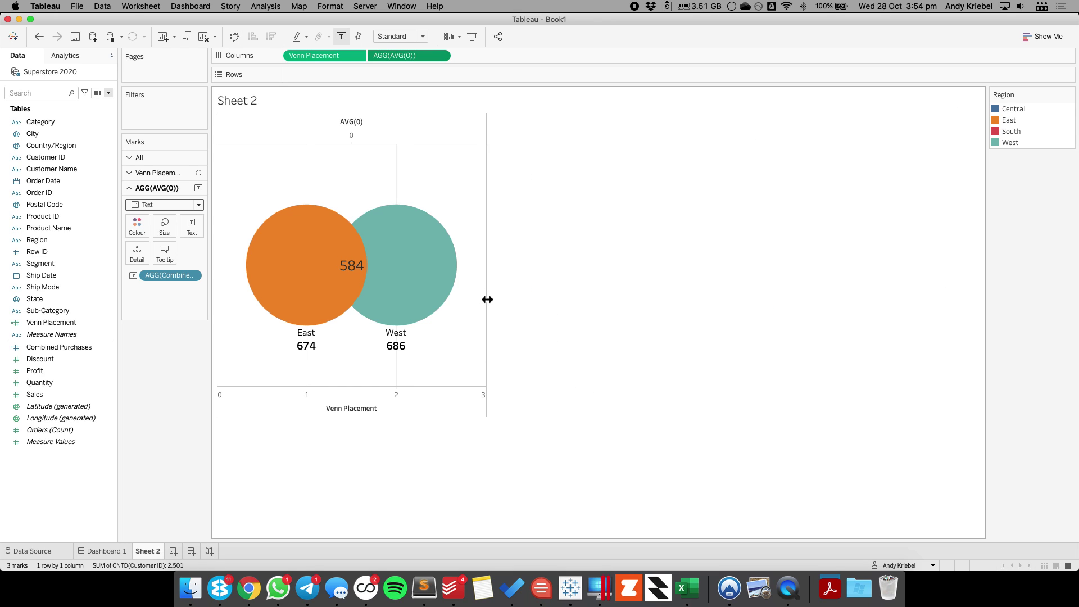
# Give the Venn Placement circles white borders and lower their opacity.
pyautogui.click(157, 175)
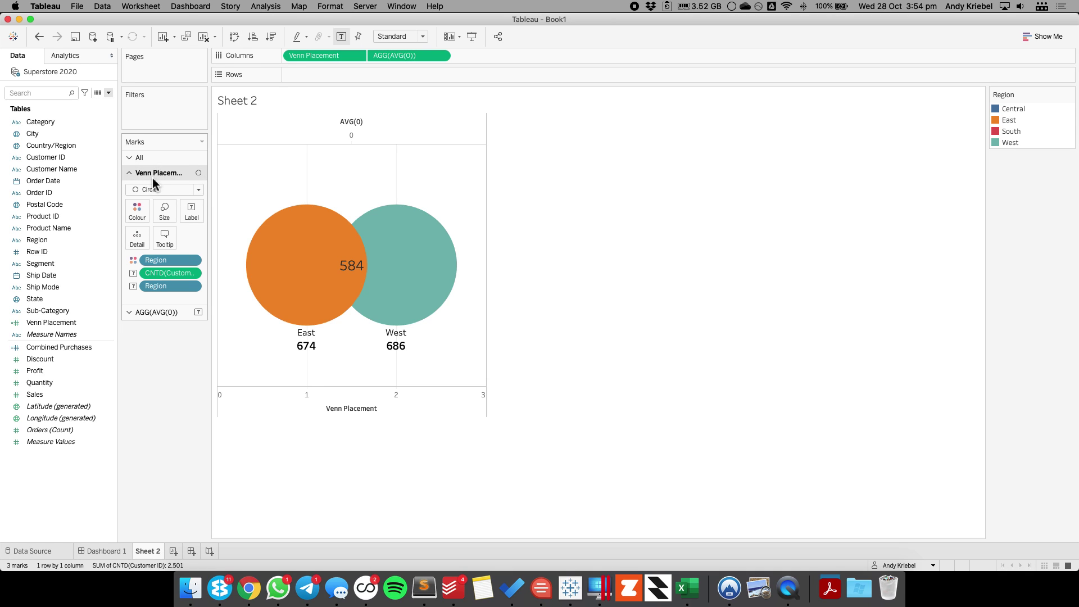
pyautogui.click(143, 208)
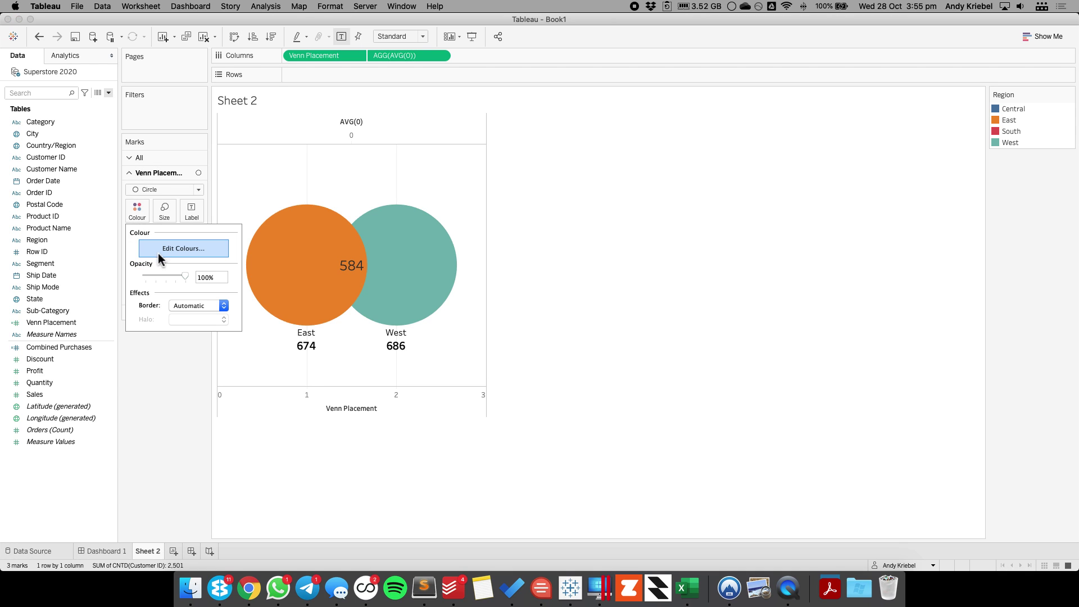
pyautogui.click(187, 306)
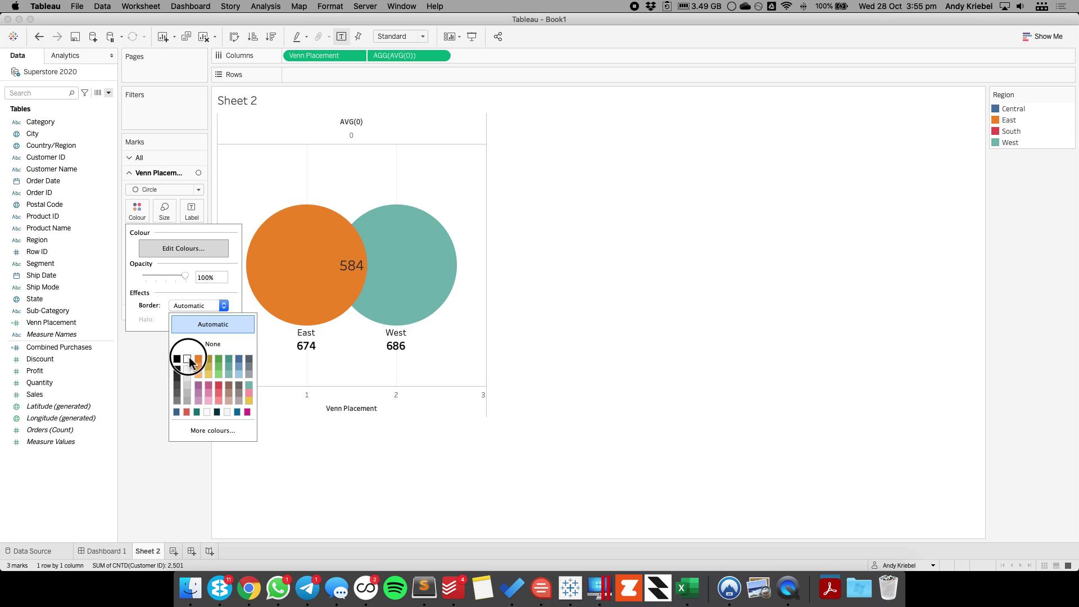
pyautogui.click(187, 360)
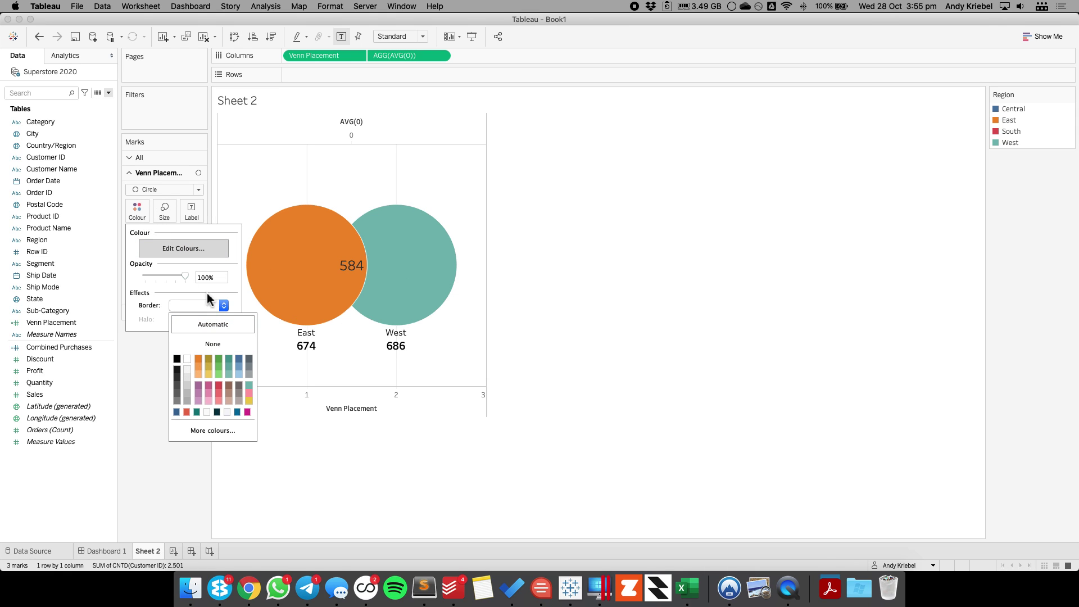
pyautogui.moveTo(185, 276); pyautogui.dragTo(170, 276)
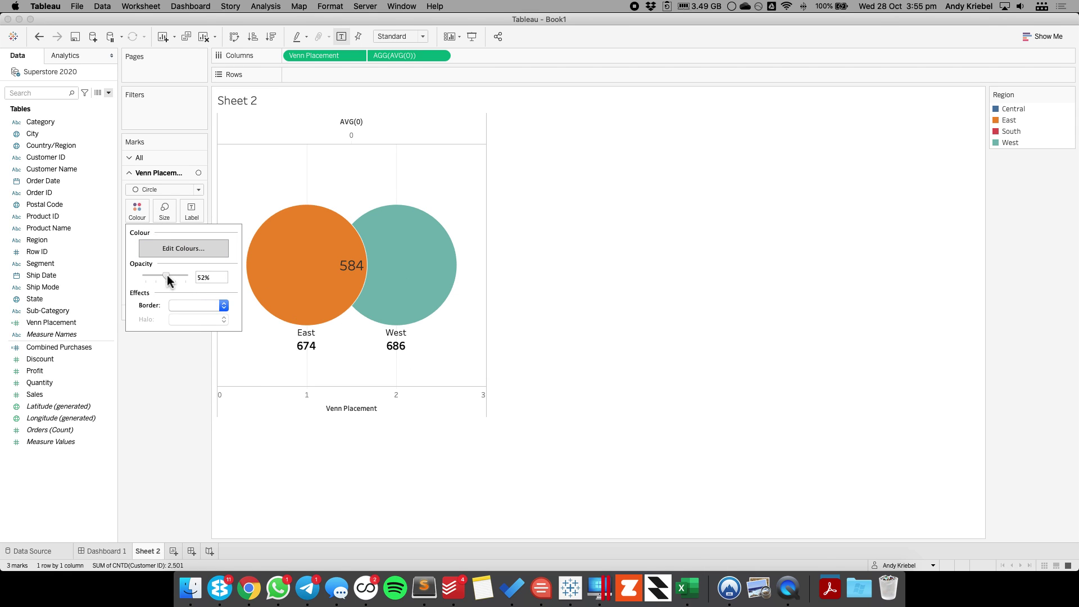
pyautogui.click(186, 403)
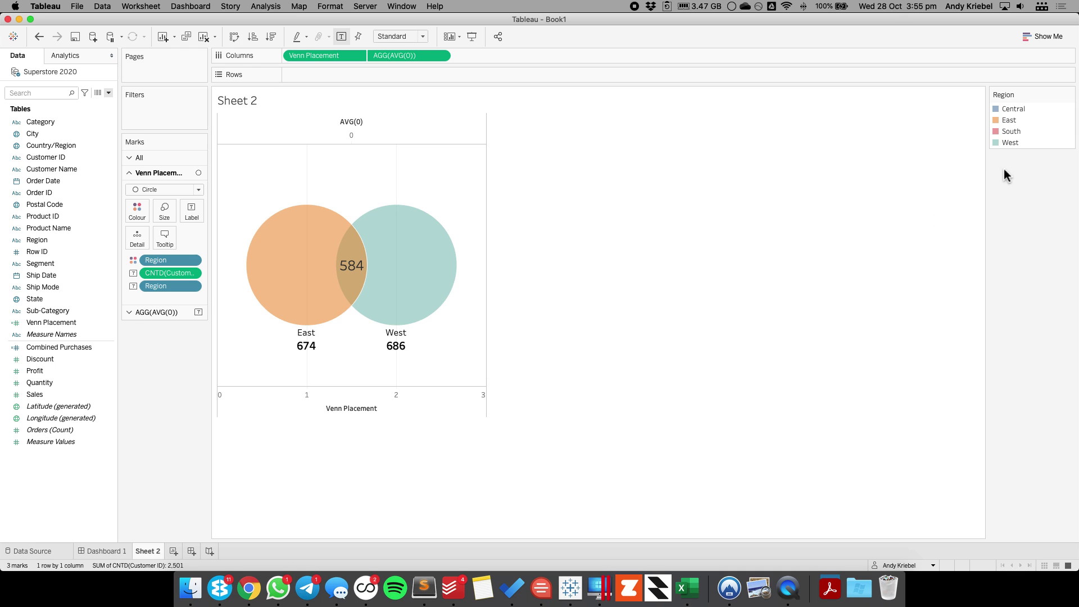
# Recolour East dark teal and West red-orange from the Makeover Monday palettes.
pyautogui.doubleClick(1054, 131)
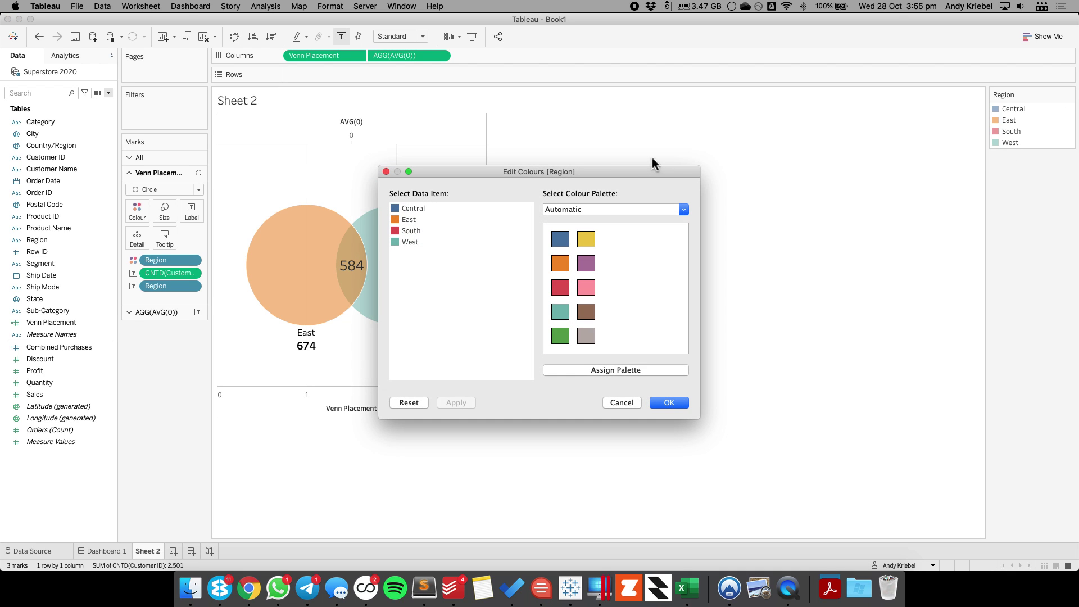
pyautogui.click(611, 209)
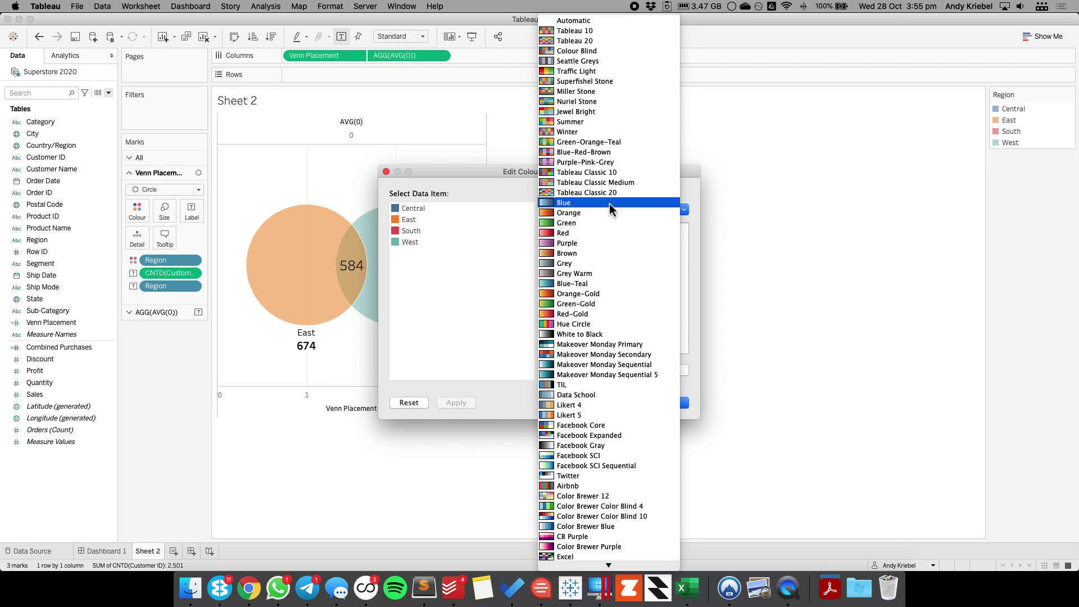
pyautogui.click(600, 344)
pyautogui.click(400, 220)
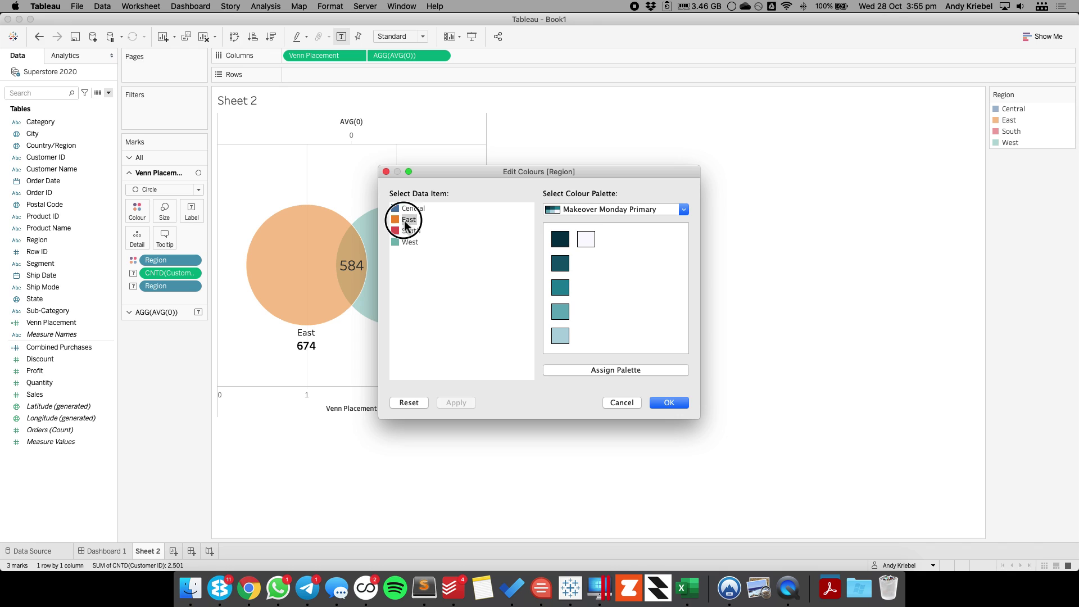
pyautogui.click(559, 263)
pyautogui.click(584, 212)
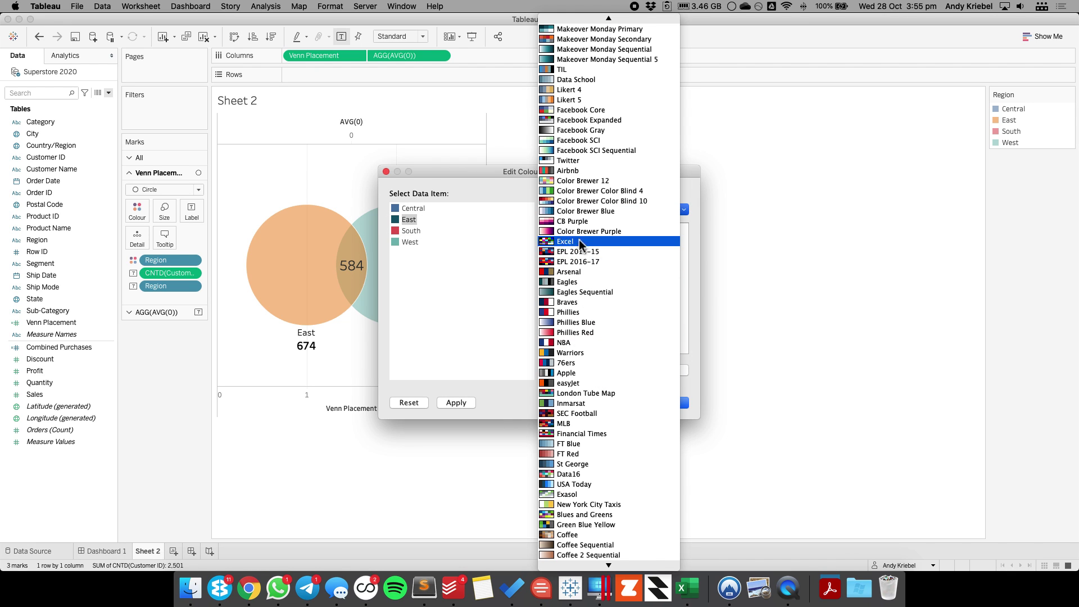
pyautogui.click(577, 39)
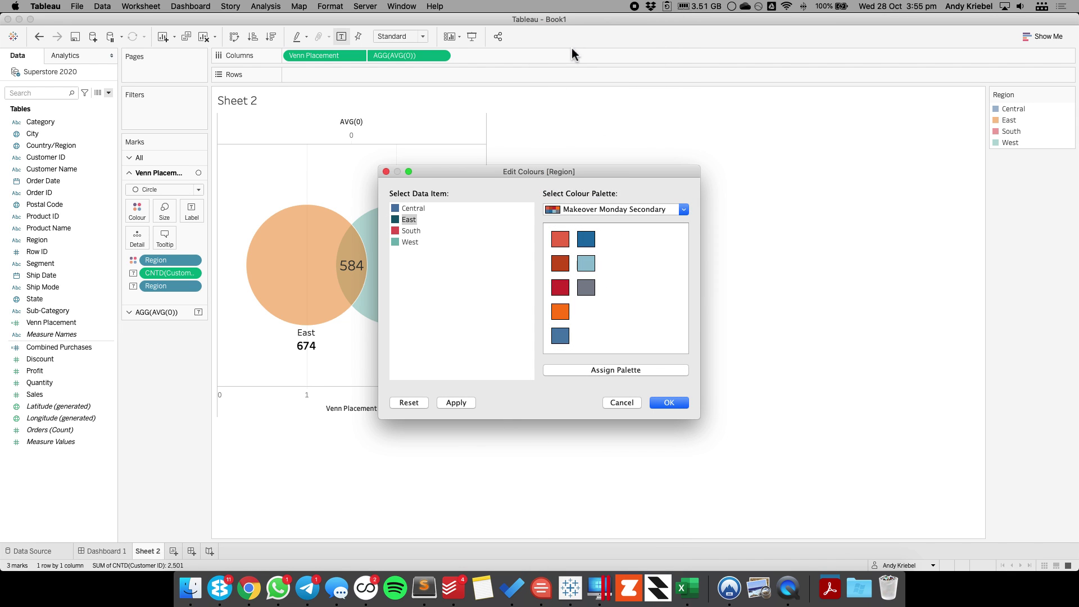
pyautogui.click(413, 240)
pyautogui.click(560, 239)
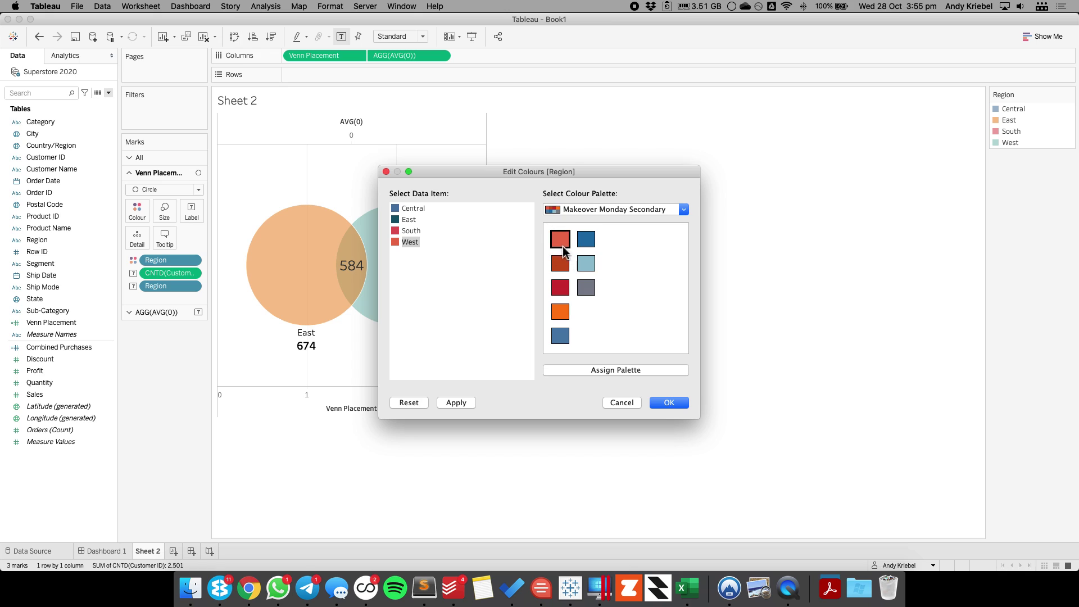
pyautogui.click(666, 408)
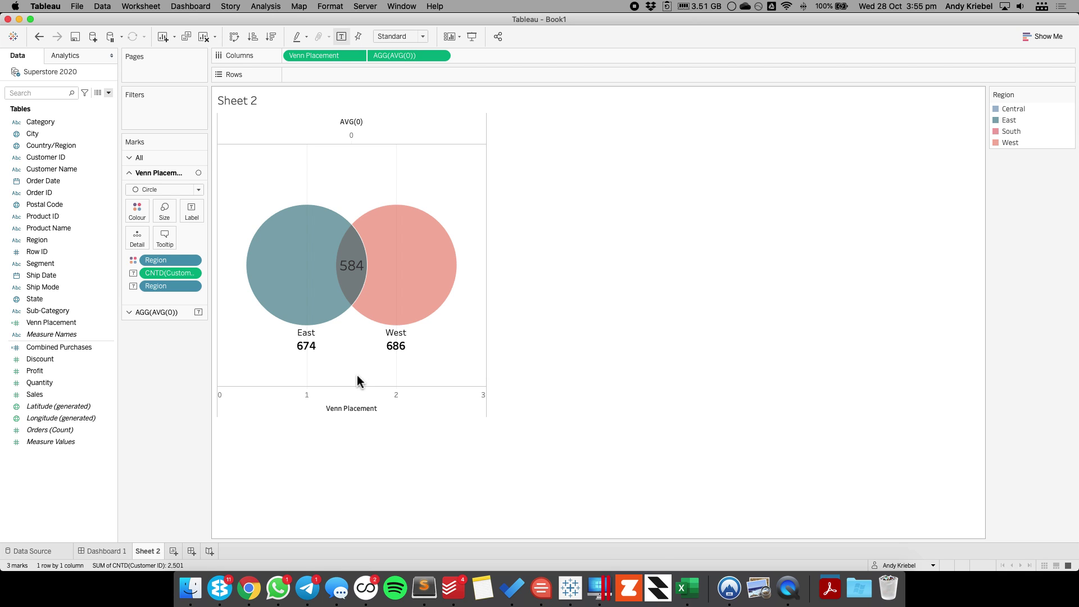
# Hide the Venn Placement axis header and set row and column dividers to None.
pyautogui.rightClick(345, 403)
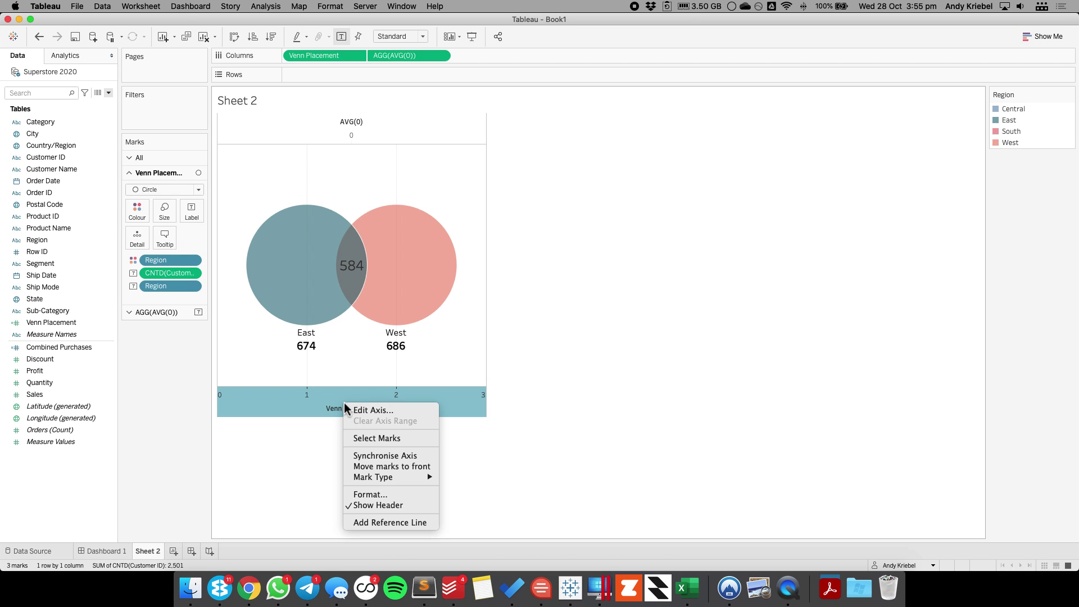
pyautogui.click(384, 505)
pyautogui.rightClick(346, 165)
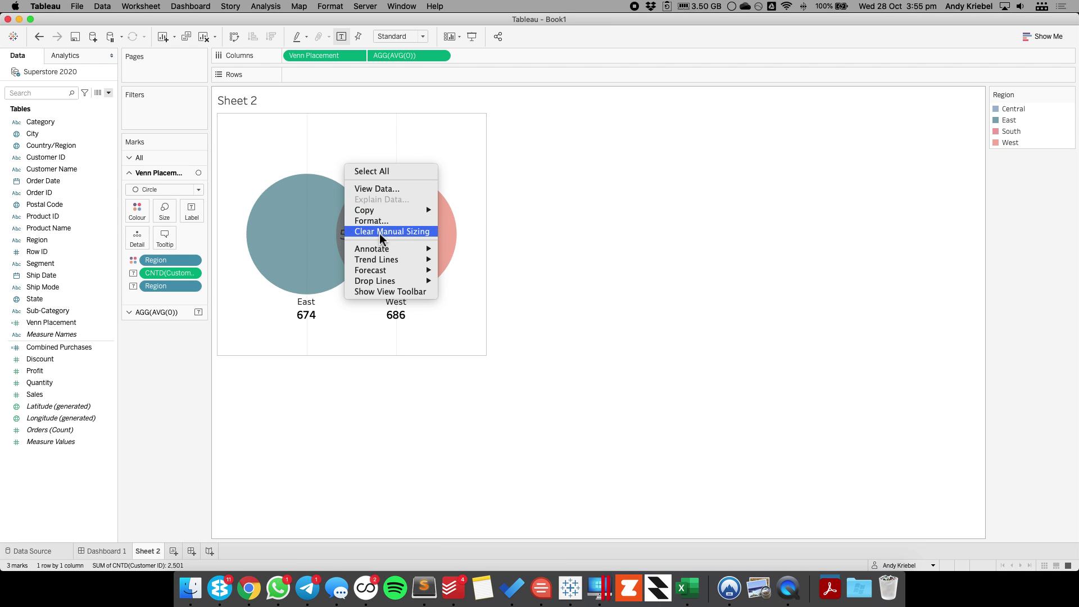
pyautogui.click(372, 221)
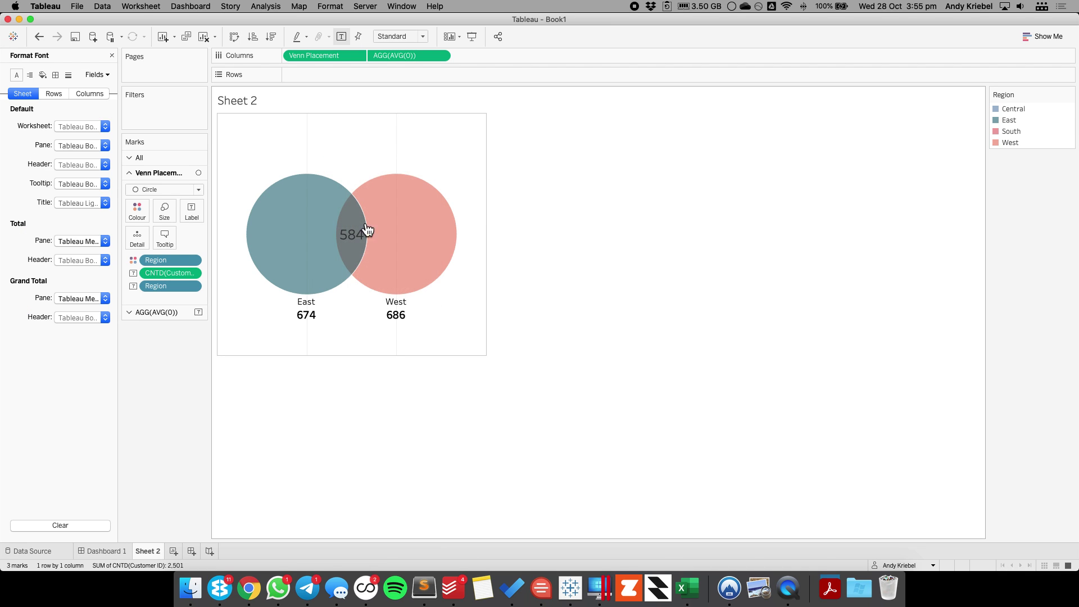
pyautogui.click(57, 75)
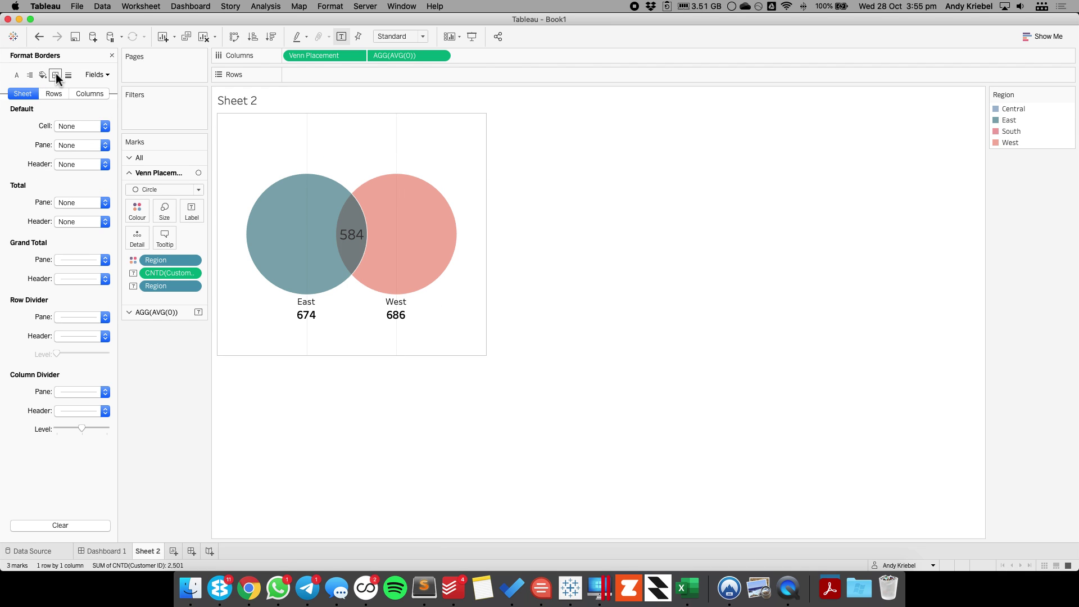
pyautogui.click(81, 317)
pyautogui.click(83, 334)
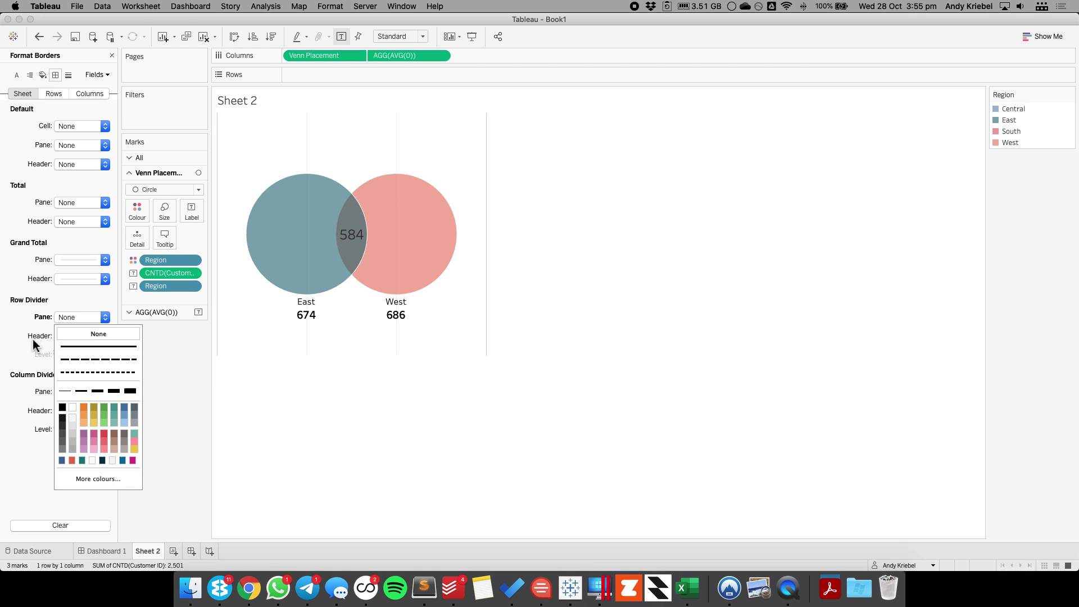
pyautogui.click(80, 392)
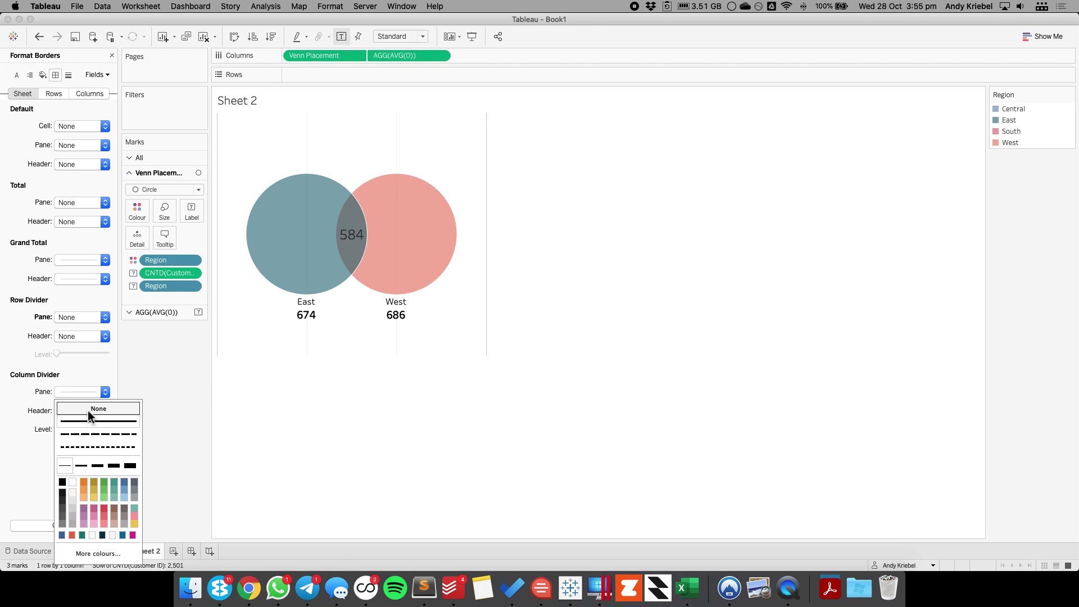
pyautogui.click(88, 411)
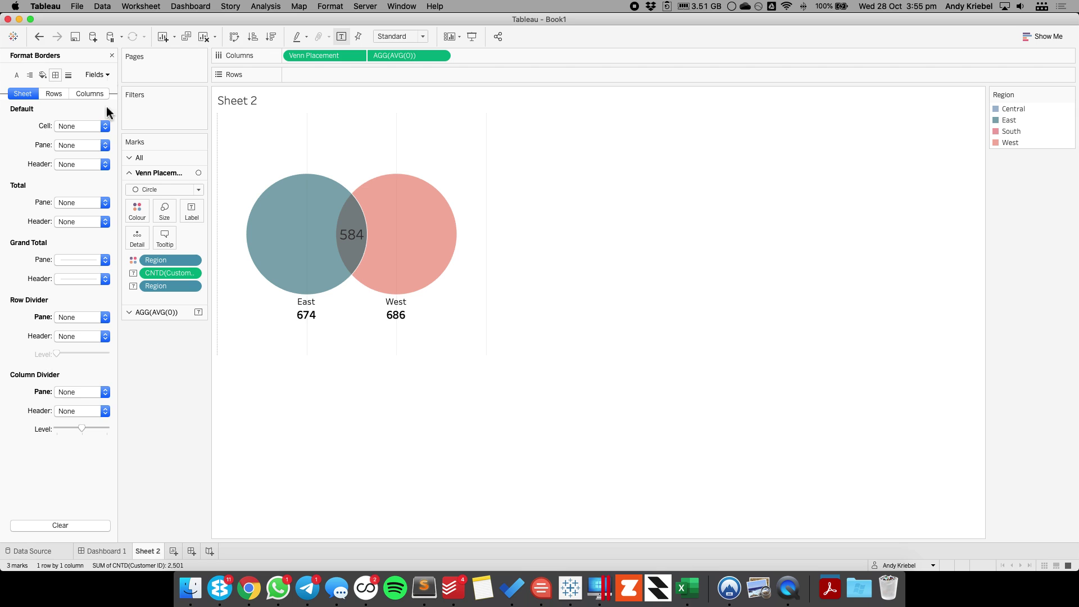
# Set the sheet's grid lines and zero lines to None.
pyautogui.click(70, 76)
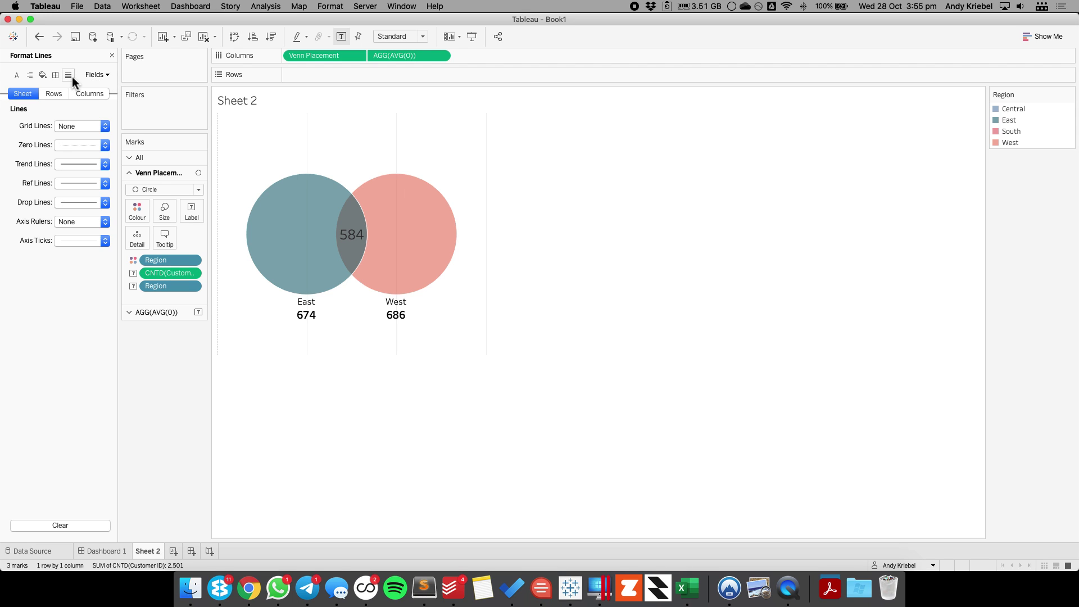
pyautogui.click(84, 125)
pyautogui.click(35, 142)
pyautogui.click(89, 145)
pyautogui.click(90, 165)
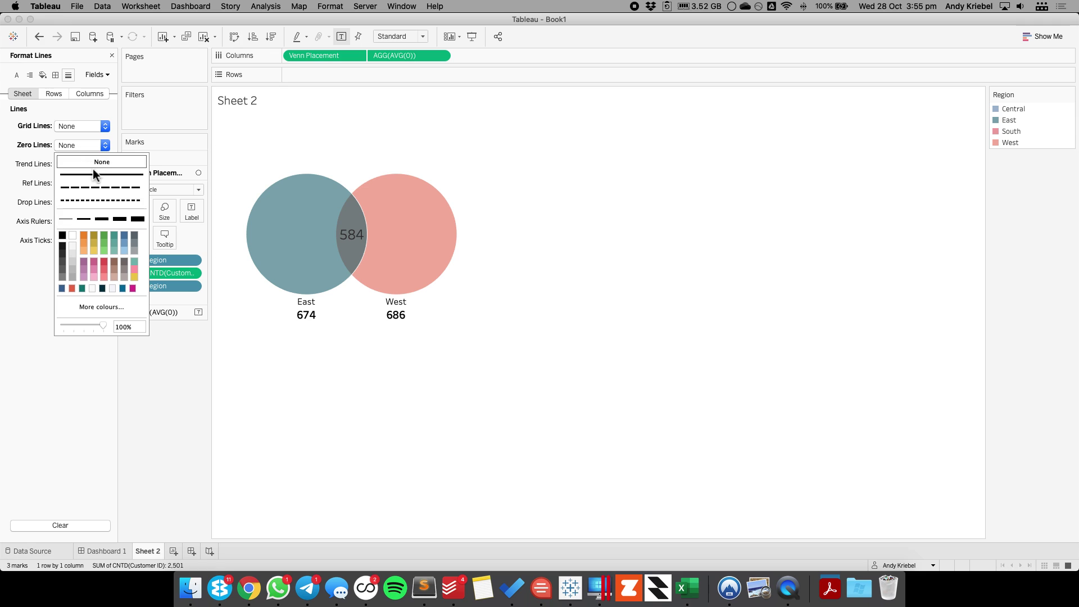
pyautogui.click(172, 448)
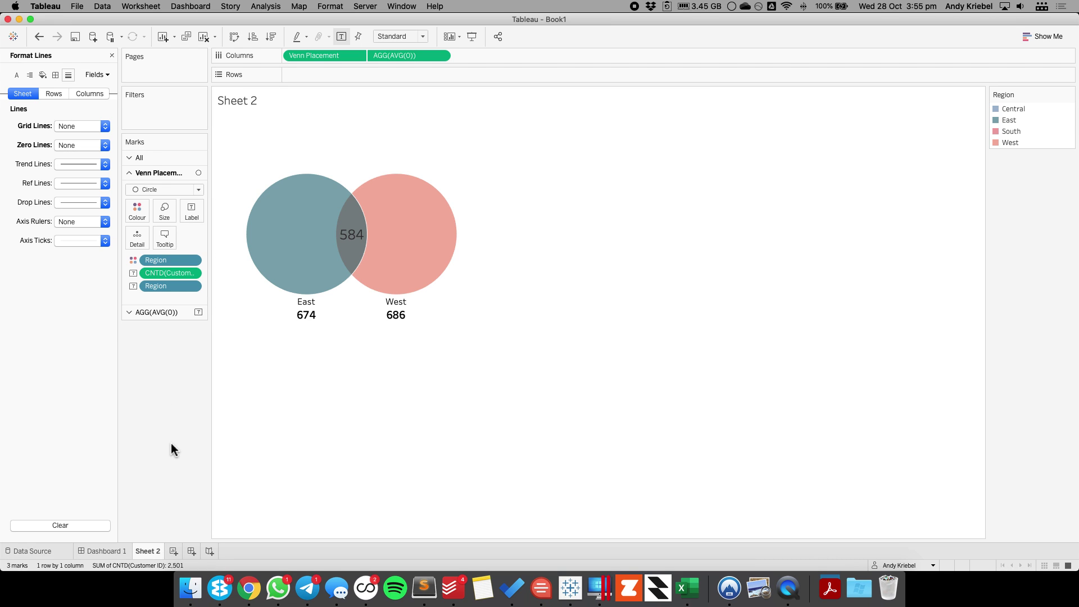